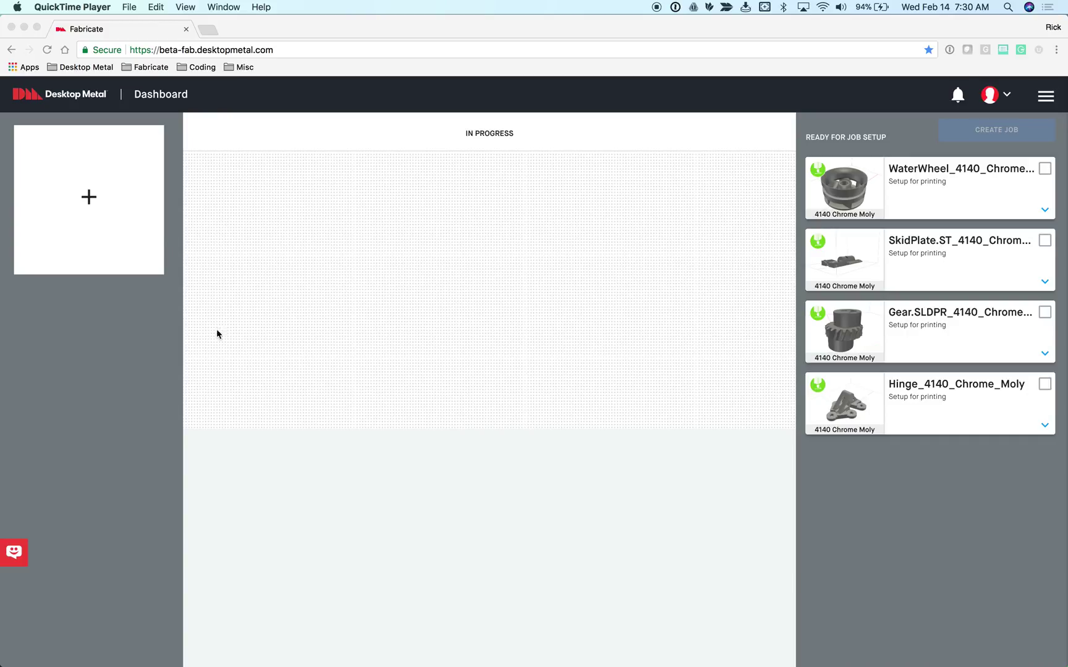
# Upload SW Yoke Rev4.SLDPRT from the STL folder into Fabricate
pyautogui.click(94, 202)
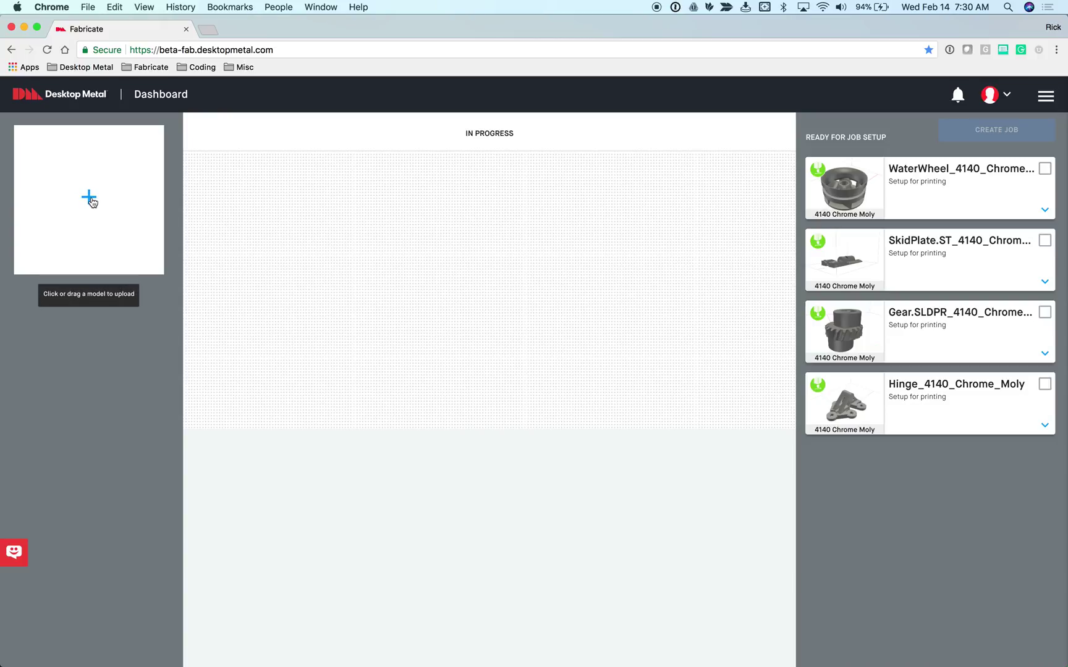
pyautogui.click(90, 200)
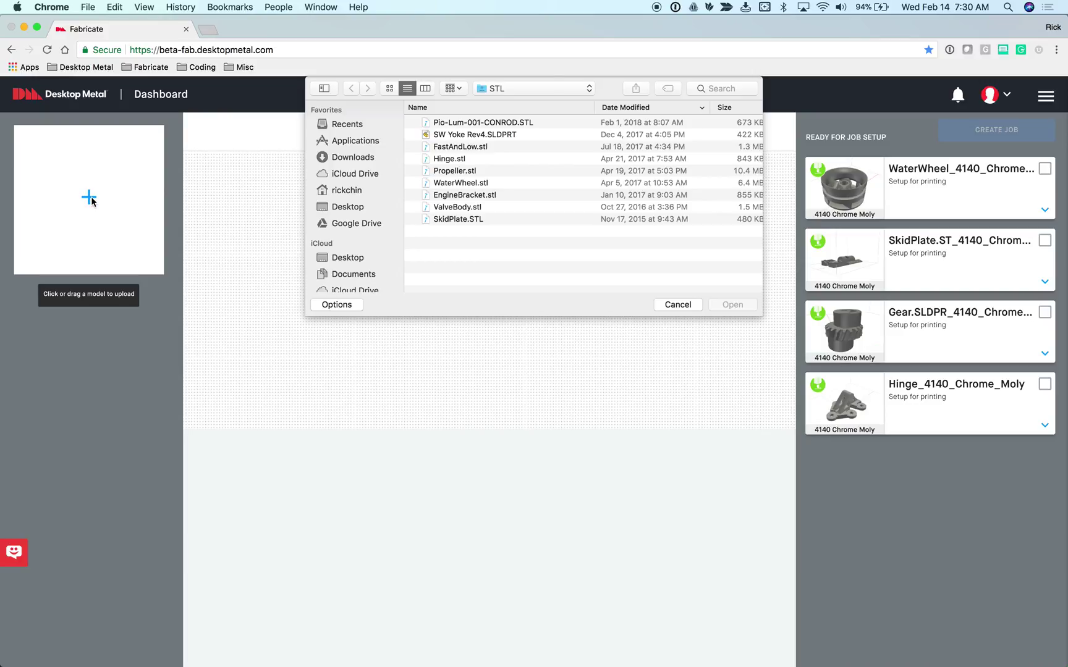
pyautogui.click(482, 125)
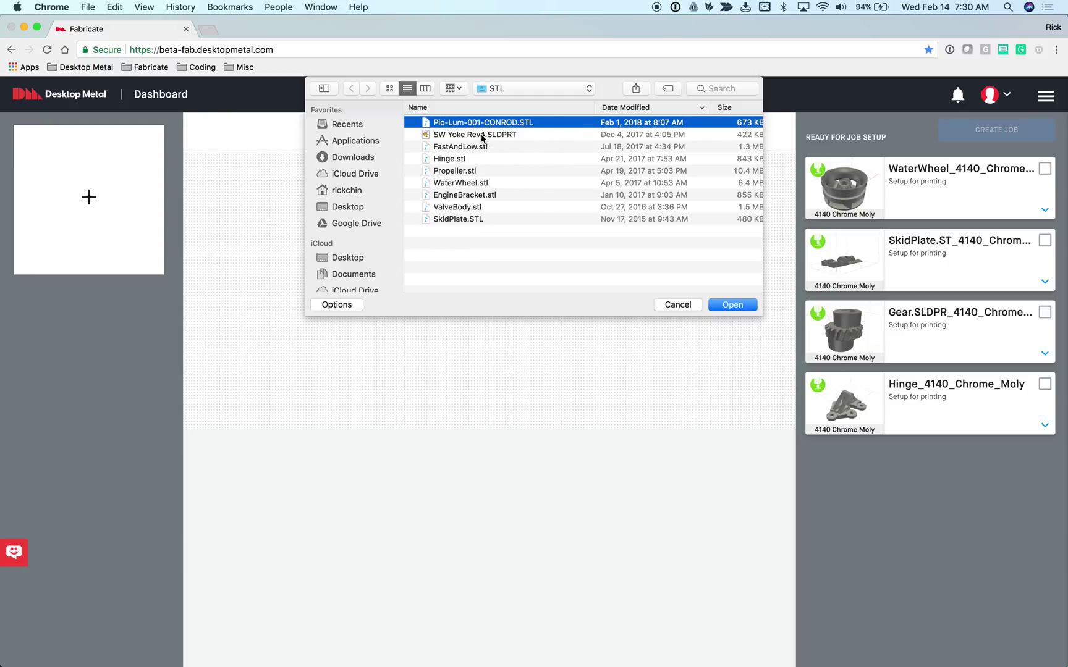
pyautogui.click(482, 134)
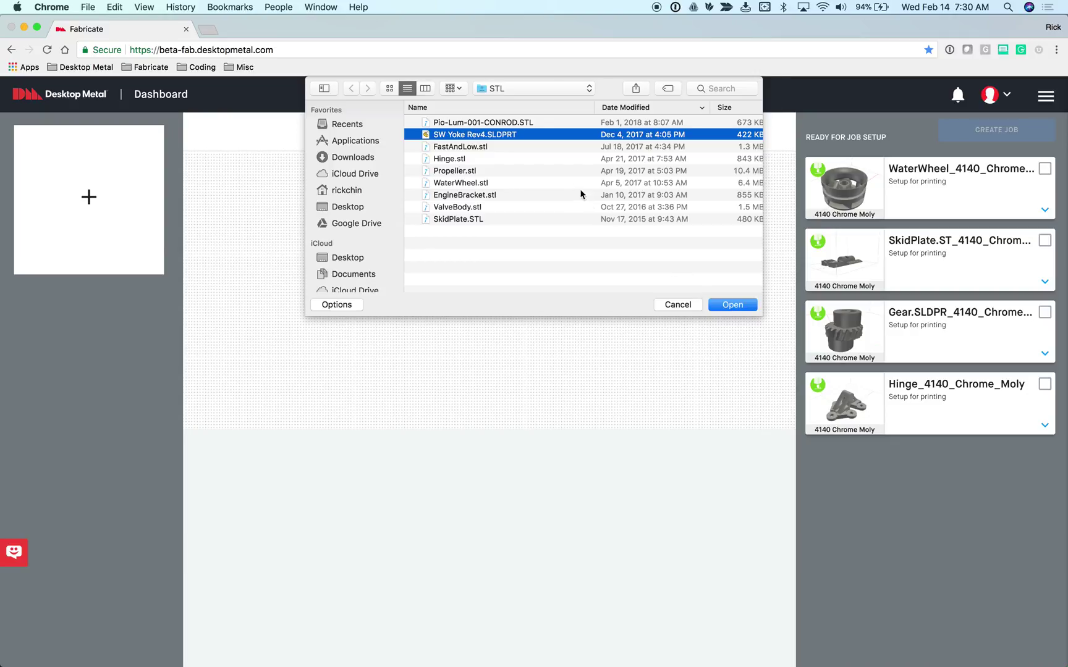
pyautogui.click(735, 307)
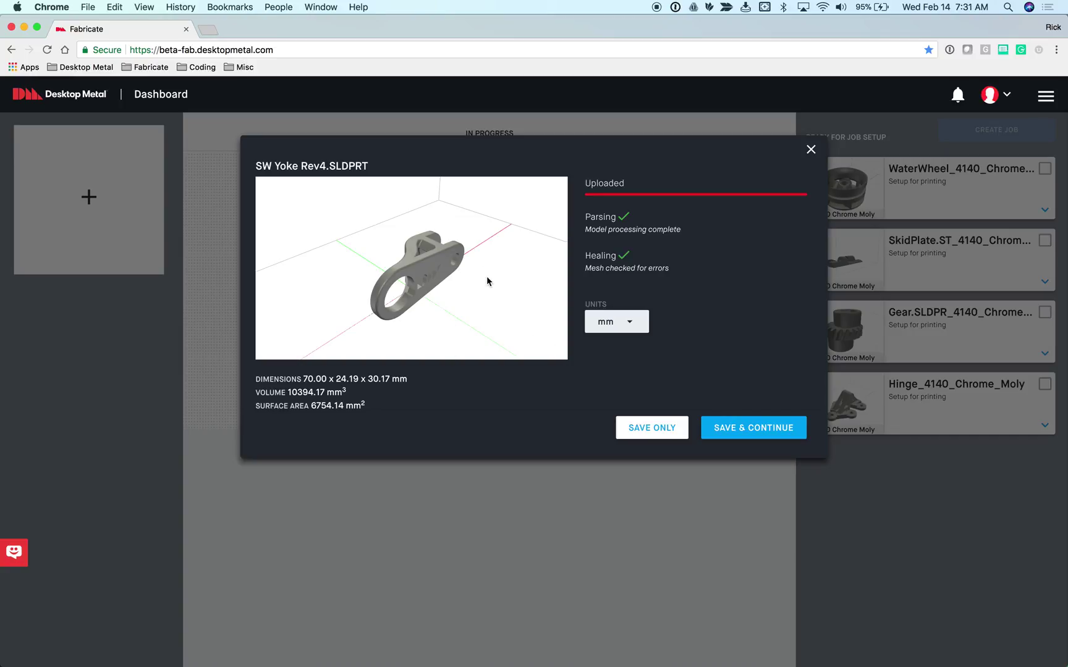
# Inspect the yoke in the upload preview, then save it and continue to job setup
pyautogui.scroll(-5, 479, 299)
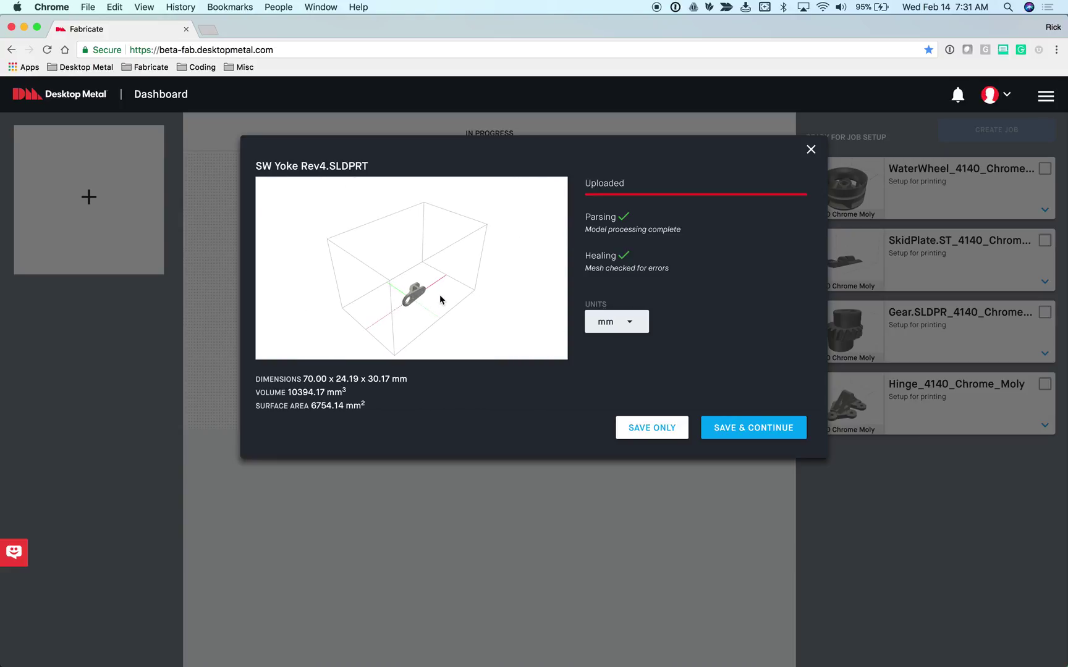
pyautogui.moveTo(440, 299)
pyautogui.mouseDown()
pyautogui.moveTo(456, 295)
pyautogui.moveTo(438, 300)
pyautogui.mouseUp()
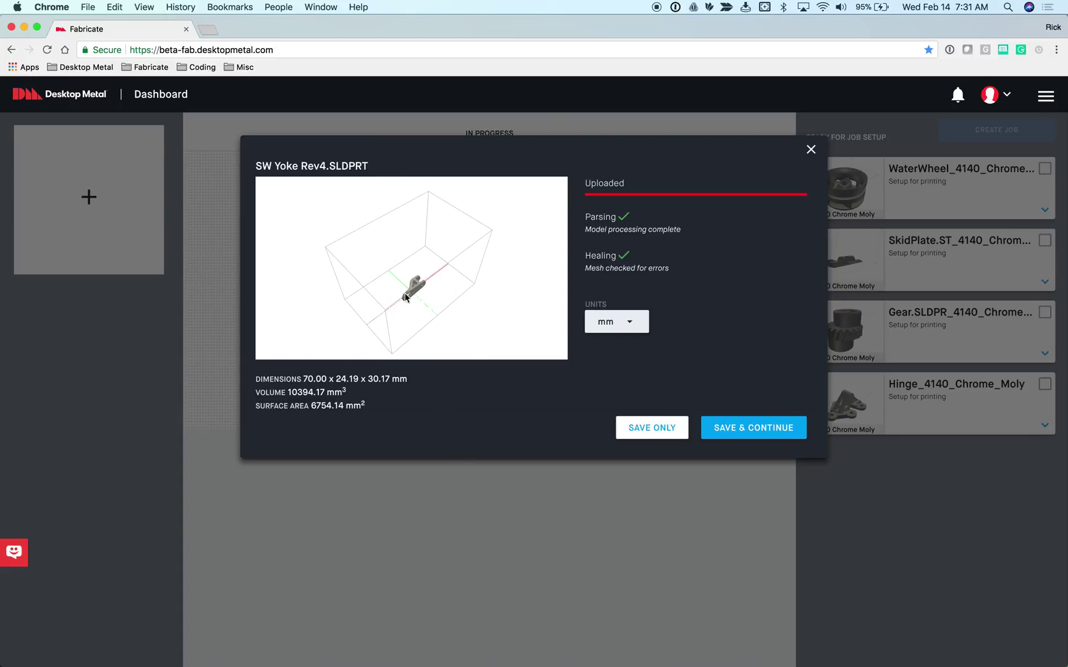
pyautogui.scroll(5, 411, 291)
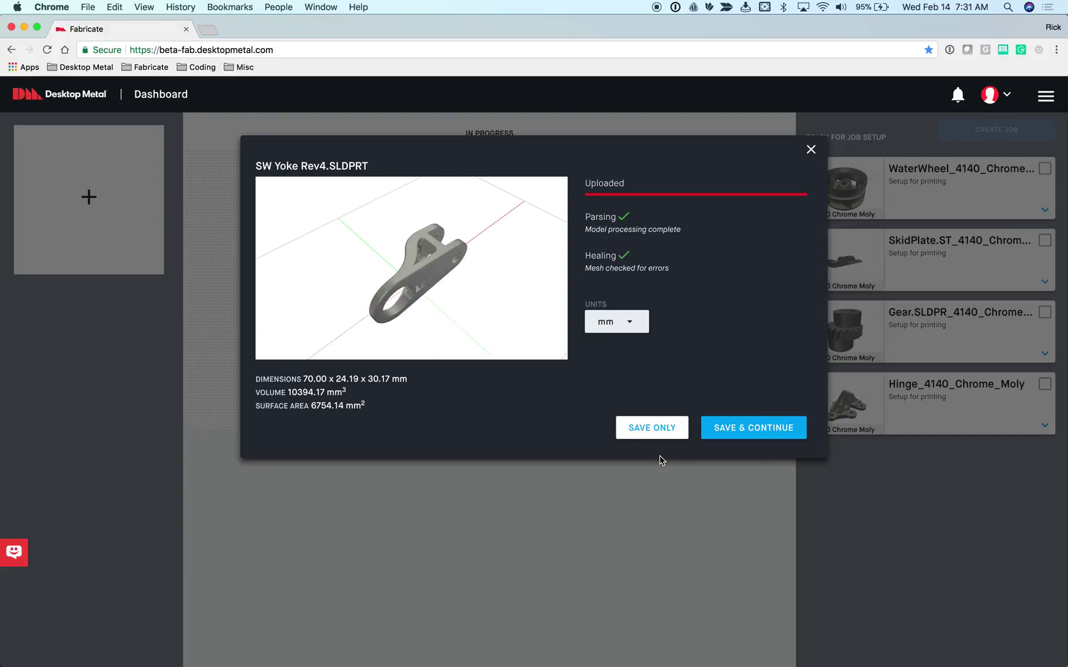
pyautogui.click(762, 431)
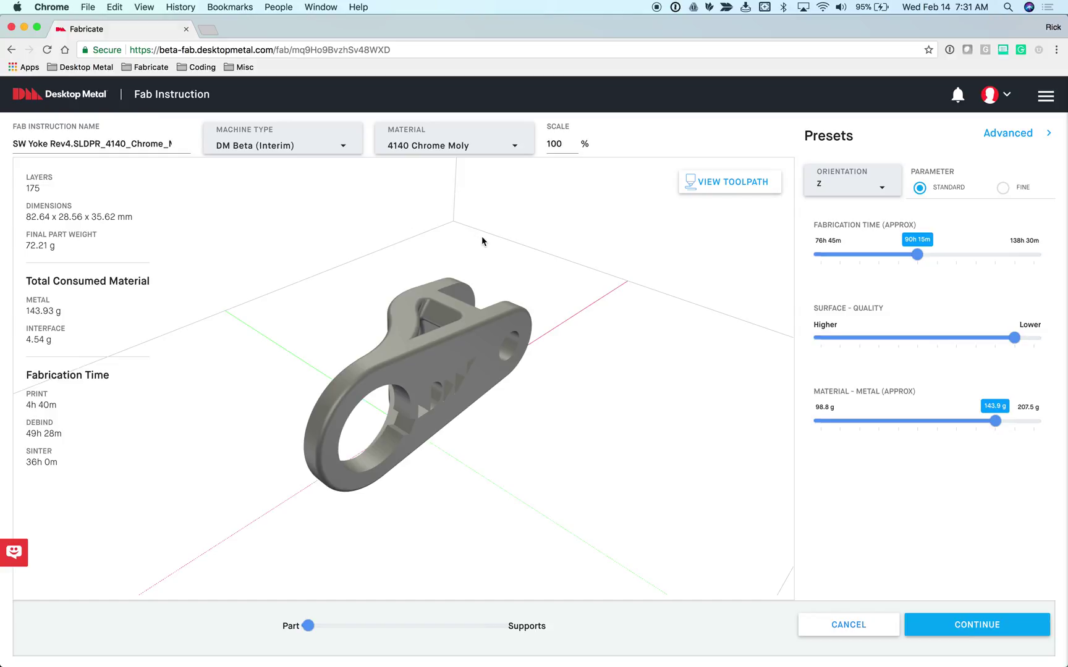
# Keep 4140 Chrome Moly as the yoke's material and bring up the Advanced settings
pyautogui.click(450, 148)
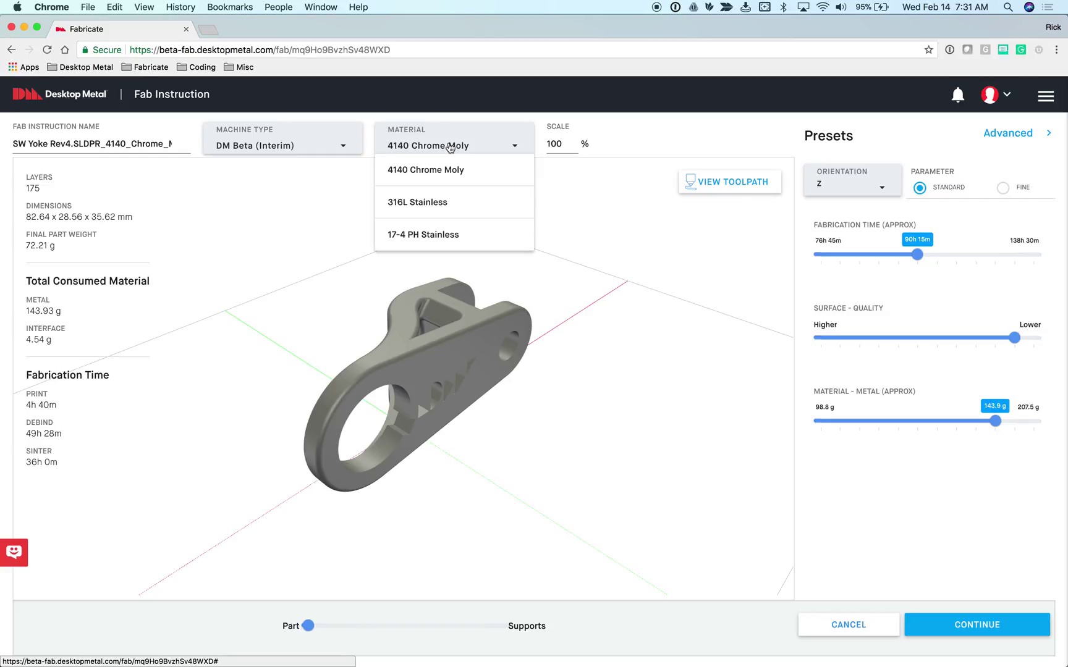
pyautogui.click(450, 148)
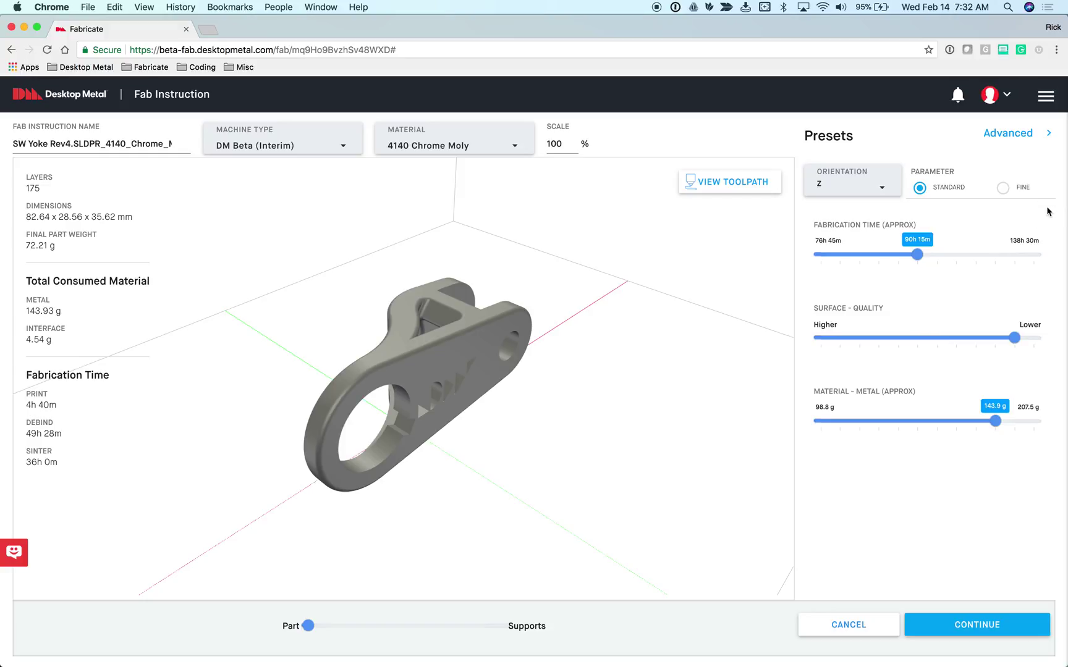
pyautogui.click(1005, 135)
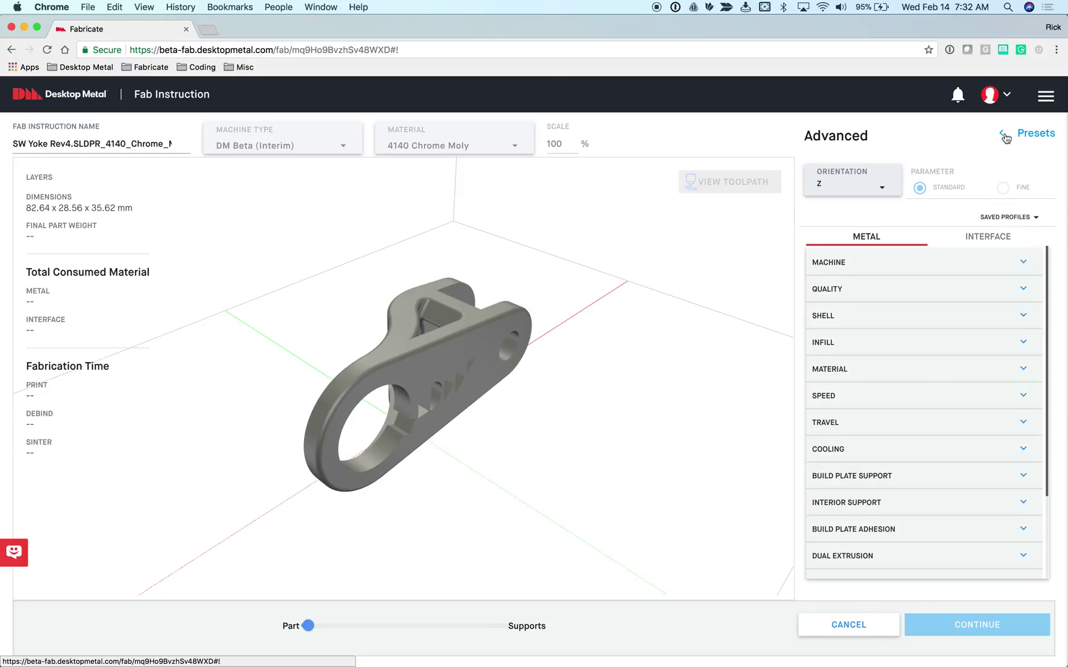
# Look through the Shell and Quality advanced settings, then go back to the Presets sliders
pyautogui.click(826, 316)
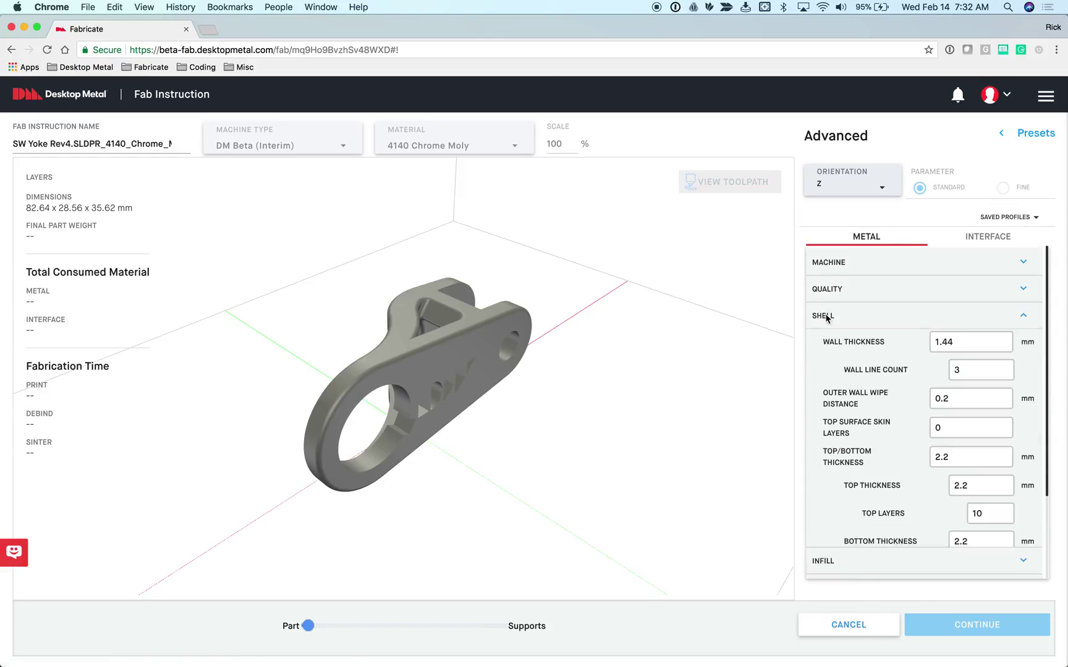
pyautogui.click(823, 316)
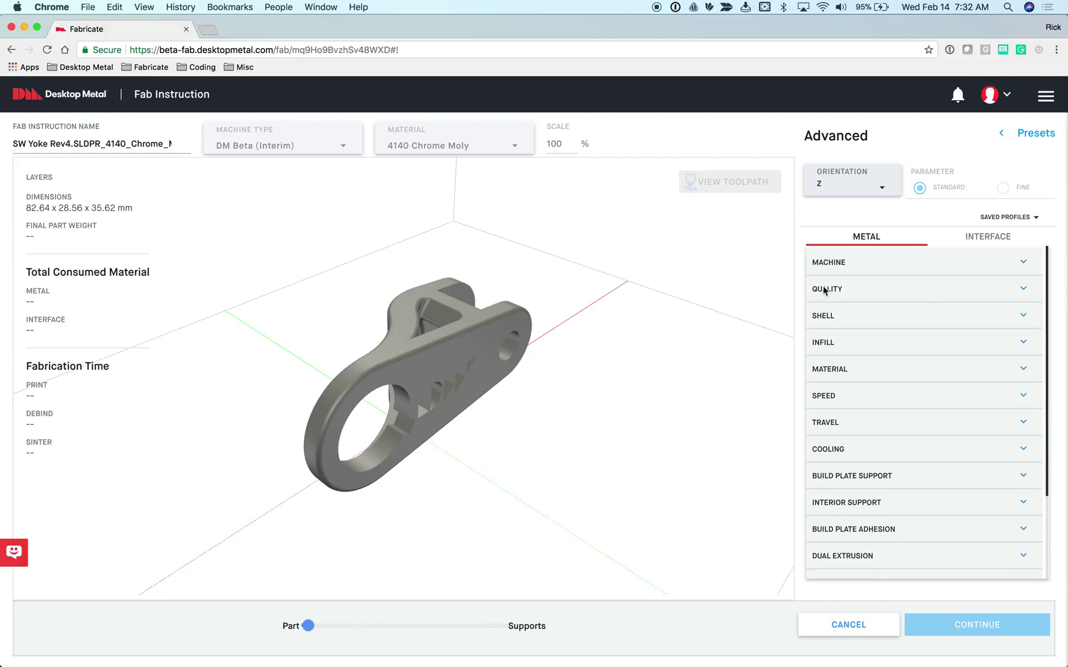
pyautogui.click(824, 290)
pyautogui.click(824, 289)
pyautogui.click(1039, 133)
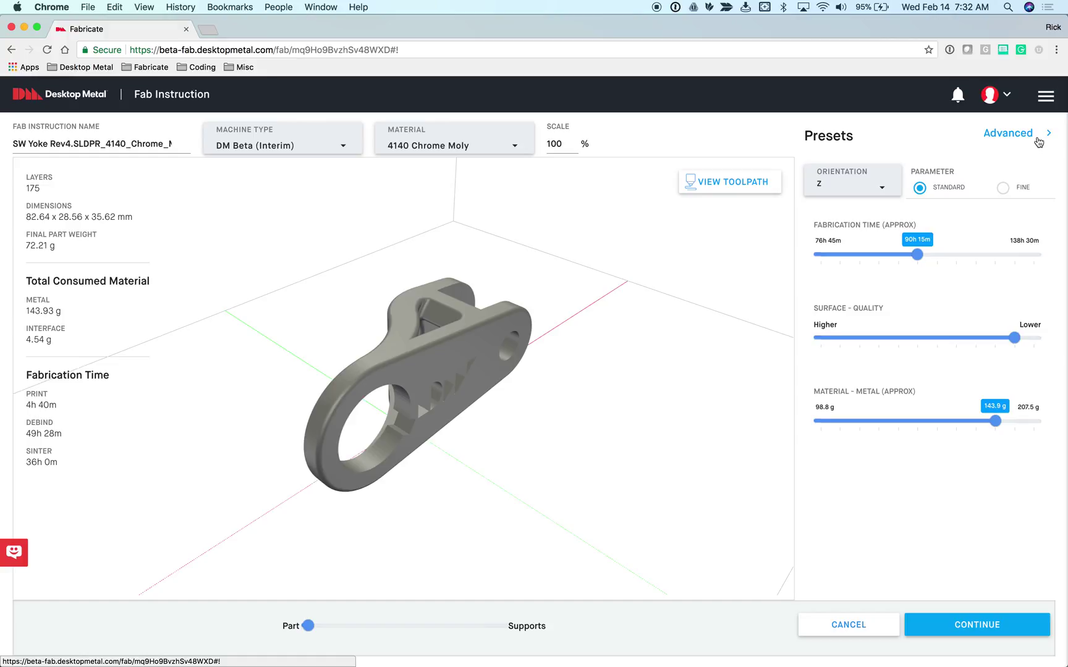
pyautogui.click(852, 192)
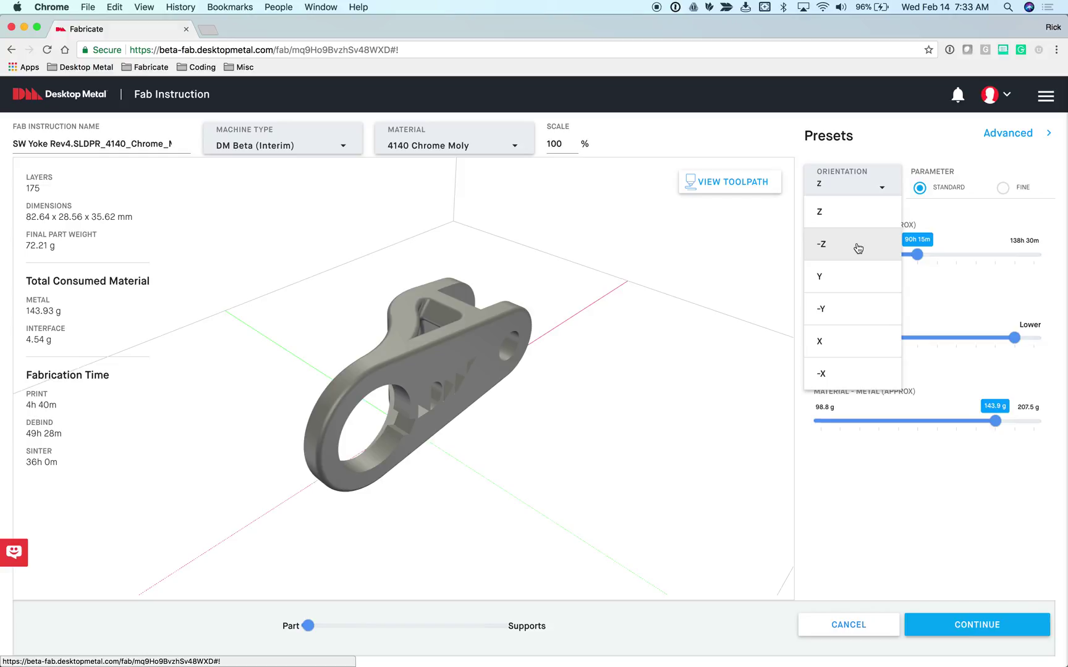
pyautogui.click(859, 212)
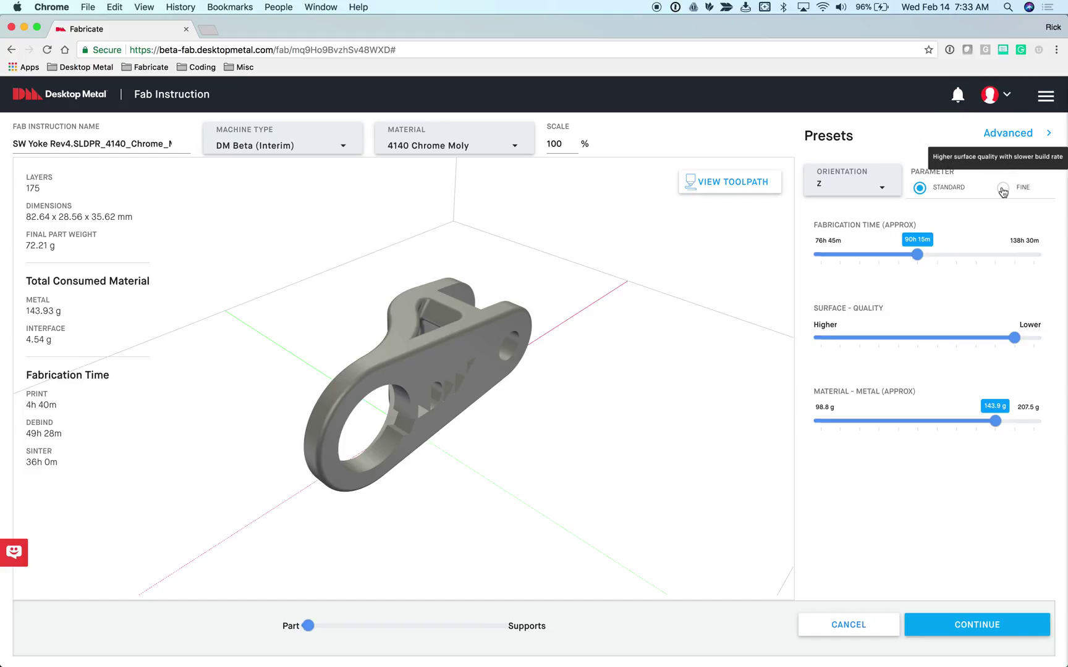
pyautogui.click(883, 189)
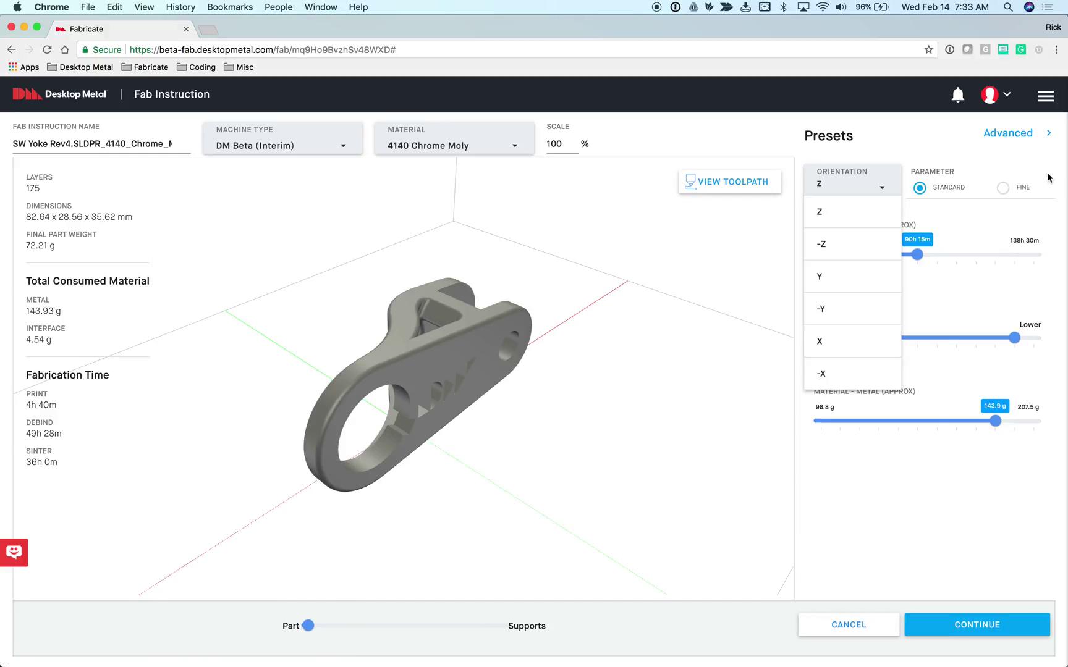
pyautogui.click(860, 164)
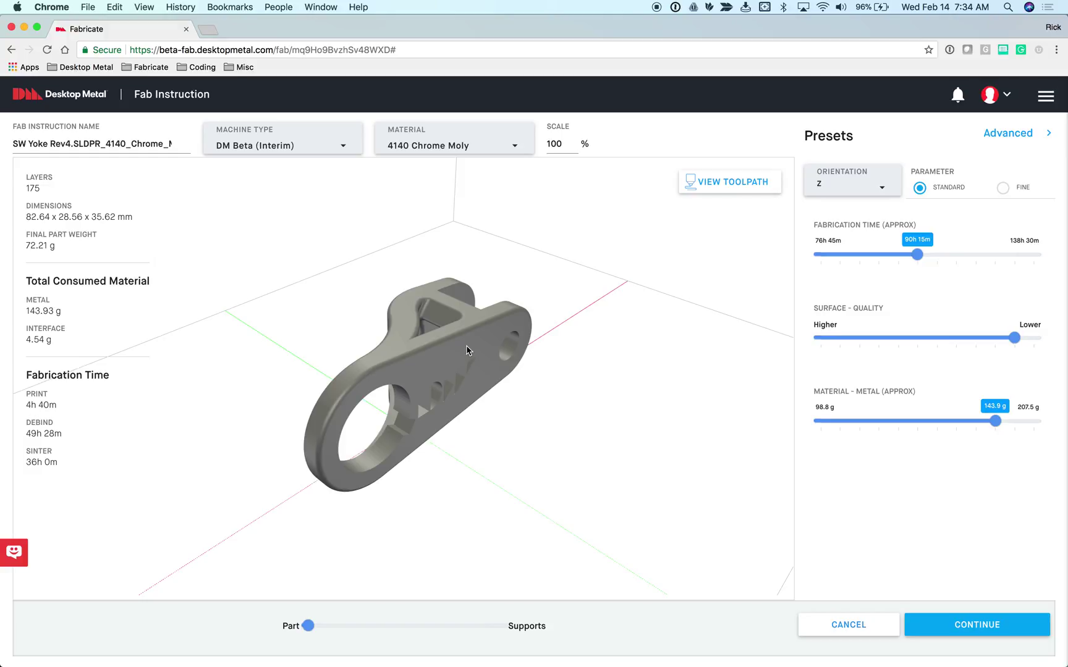
# Check the orientation choices while keeping Z, then show the orientation list again
pyautogui.click(822, 187)
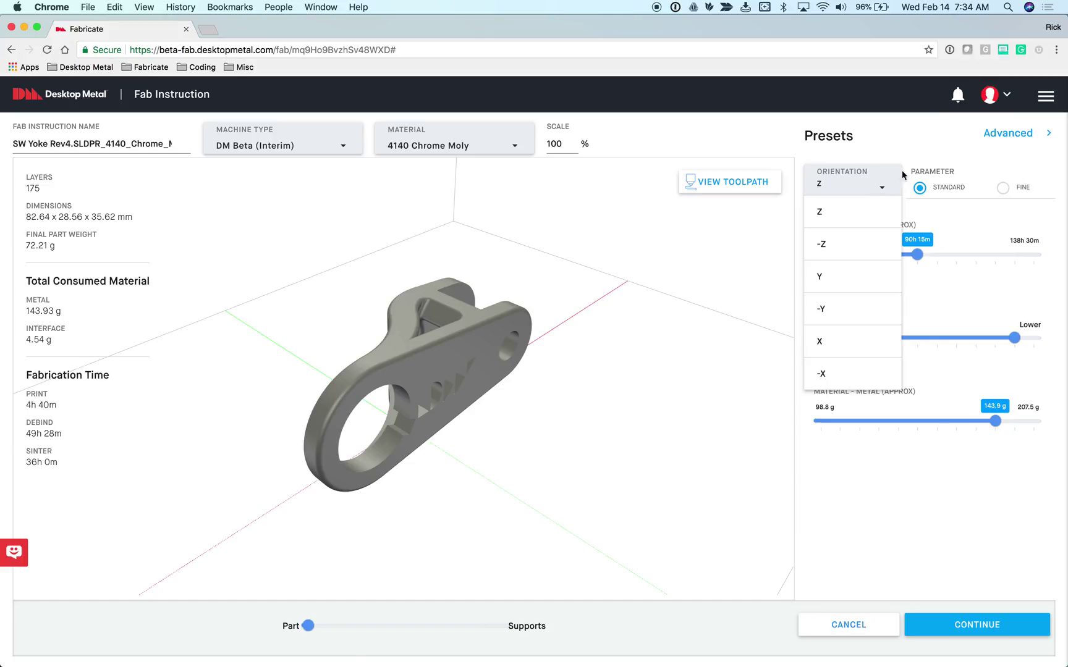
pyautogui.click(870, 183)
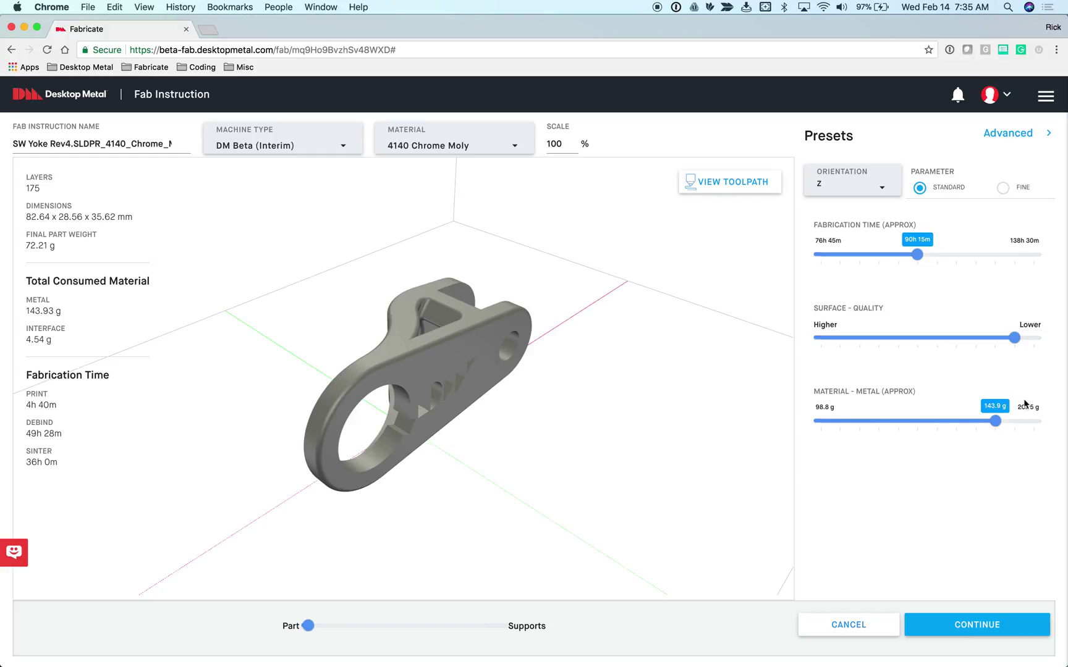
pyautogui.click(854, 185)
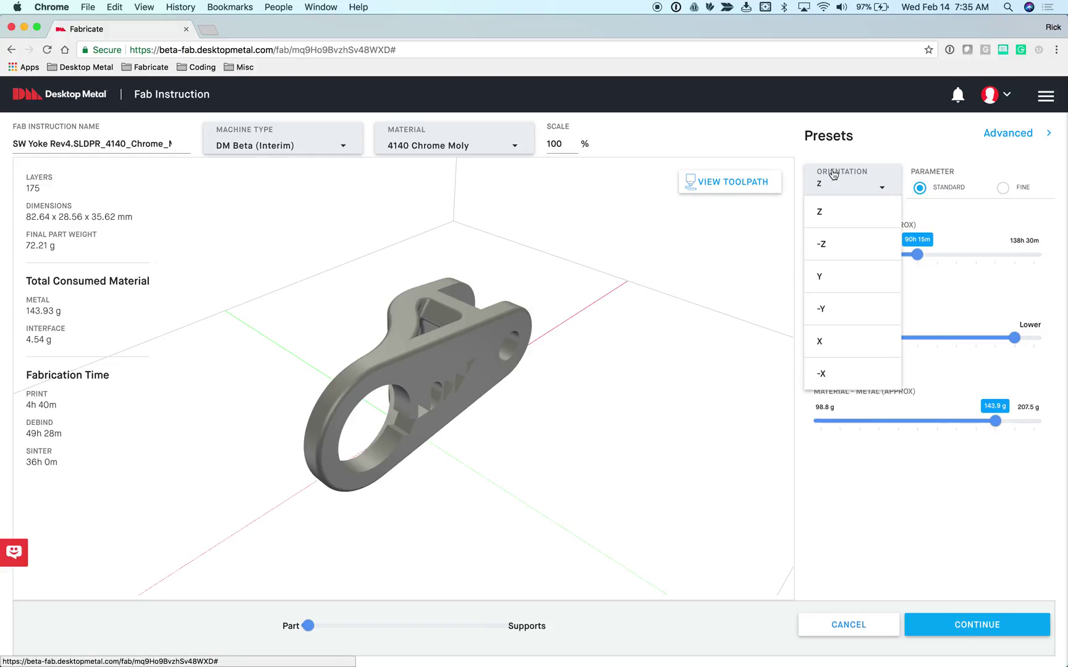
pyautogui.click(822, 283)
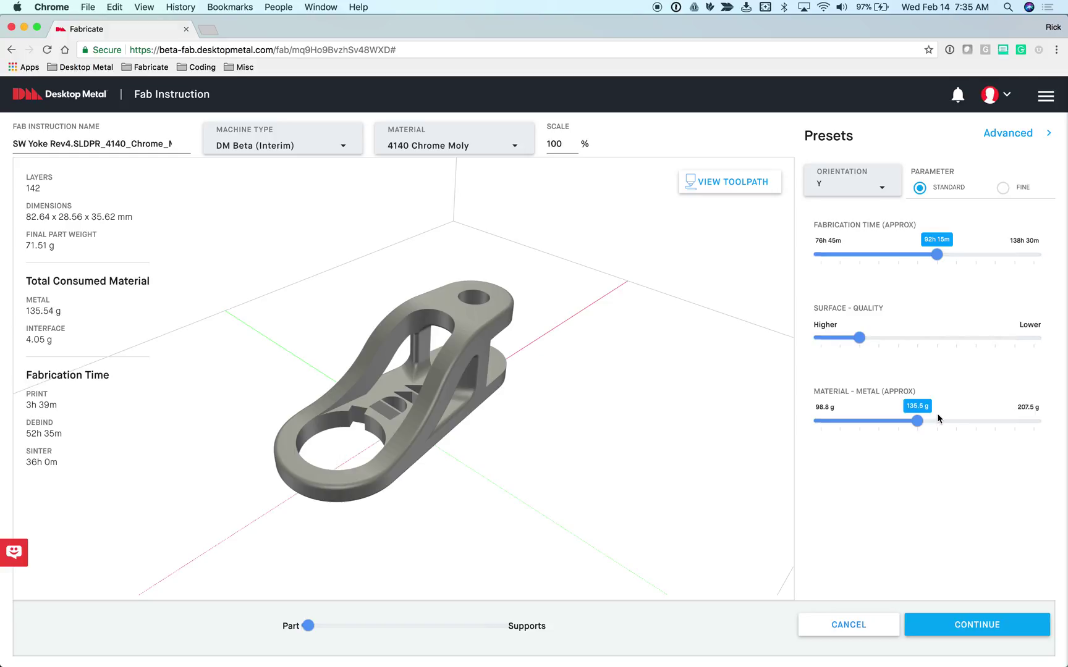
pyautogui.click(827, 186)
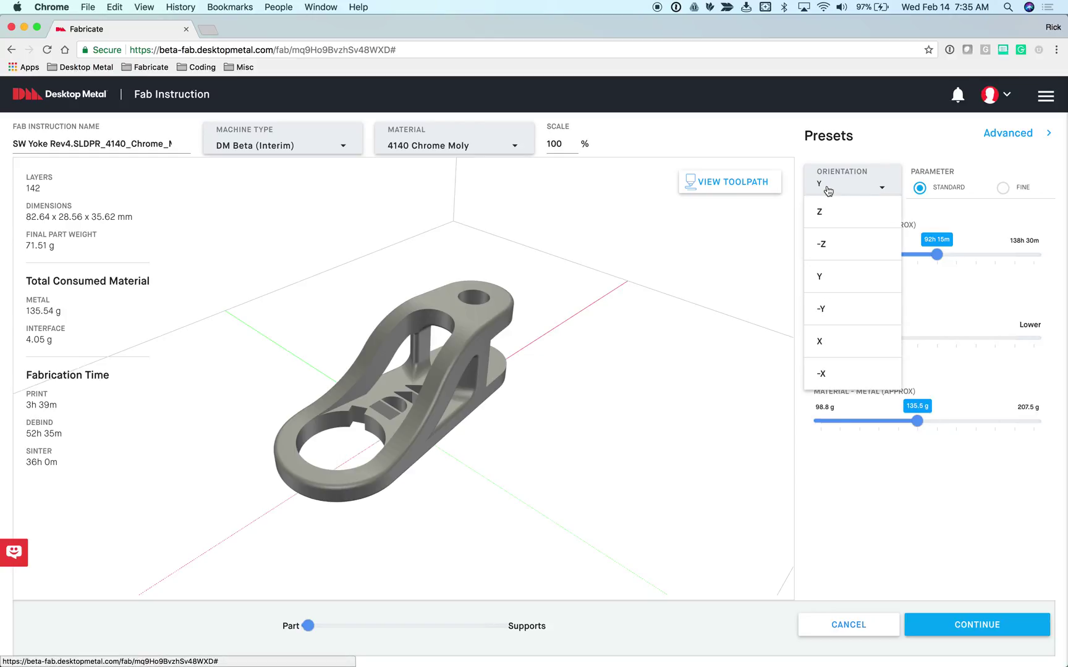
pyautogui.click(825, 308)
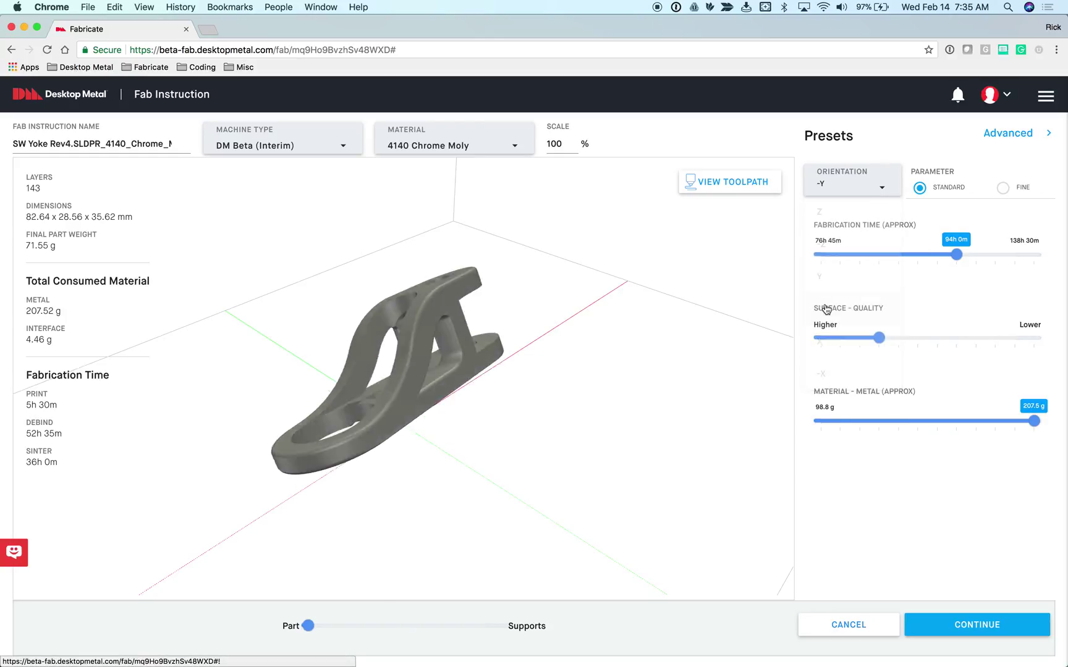
pyautogui.moveTo(435, 393)
pyautogui.mouseDown()
pyautogui.moveTo(460, 386)
pyautogui.moveTo(442, 385)
pyautogui.mouseUp()
pyautogui.click(442, 384)
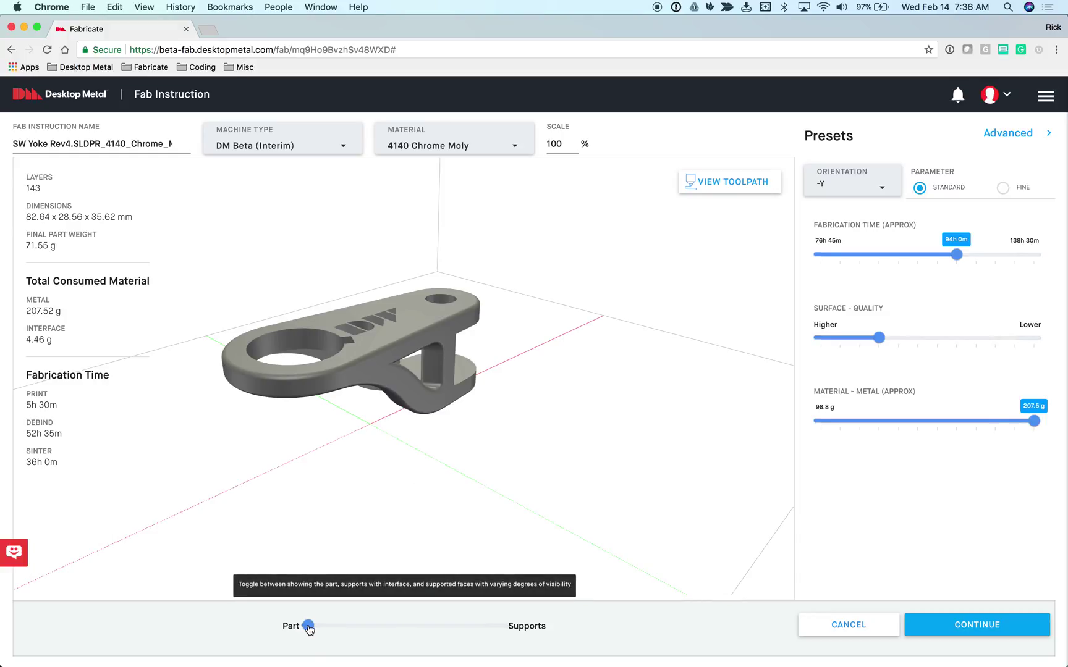
# Reveal the yoke's generated supports with the Part/Supports slider, trying translucent and part-only views
pyautogui.moveTo(309, 628); pyautogui.dragTo(501, 627)
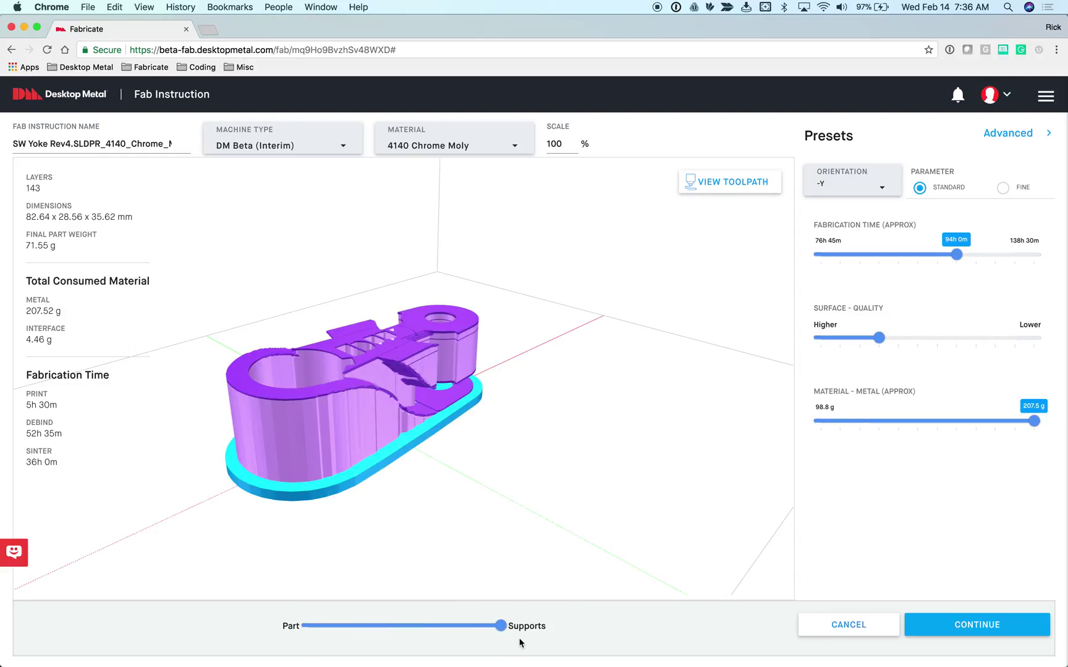
pyautogui.moveTo(500, 625)
pyautogui.mouseDown()
pyautogui.moveTo(309, 626)
pyautogui.moveTo(476, 626)
pyautogui.moveTo(391, 618)
pyautogui.moveTo(510, 629)
pyautogui.mouseUp()
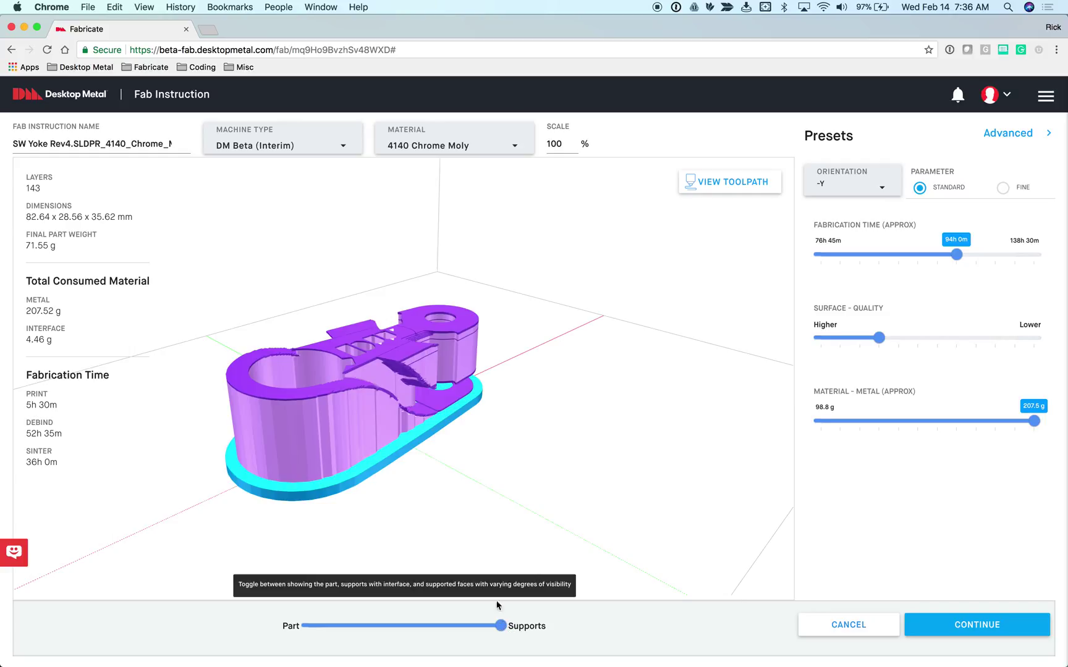
pyautogui.moveTo(409, 347); pyautogui.dragTo(405, 349)
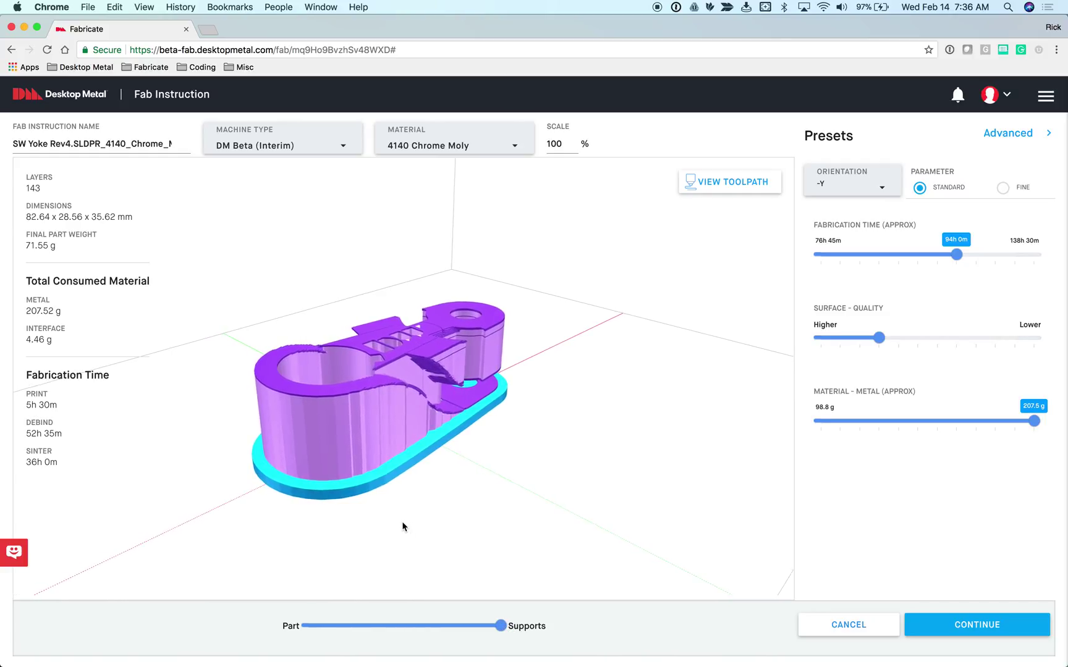
pyautogui.scroll(3, 415, 376)
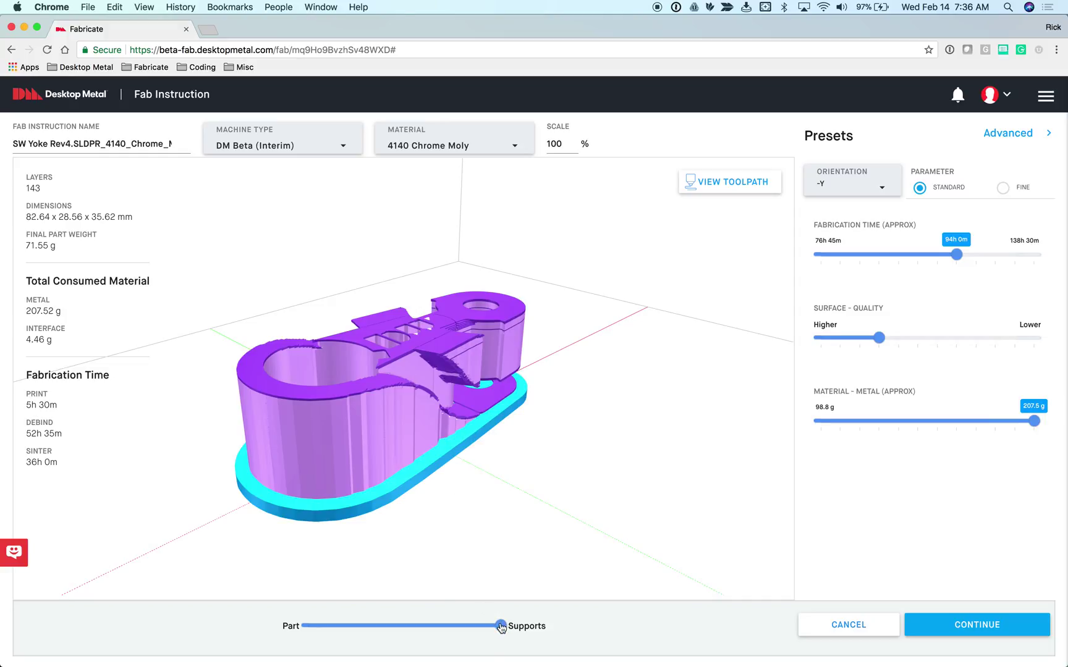
pyautogui.moveTo(501, 625); pyautogui.dragTo(437, 620)
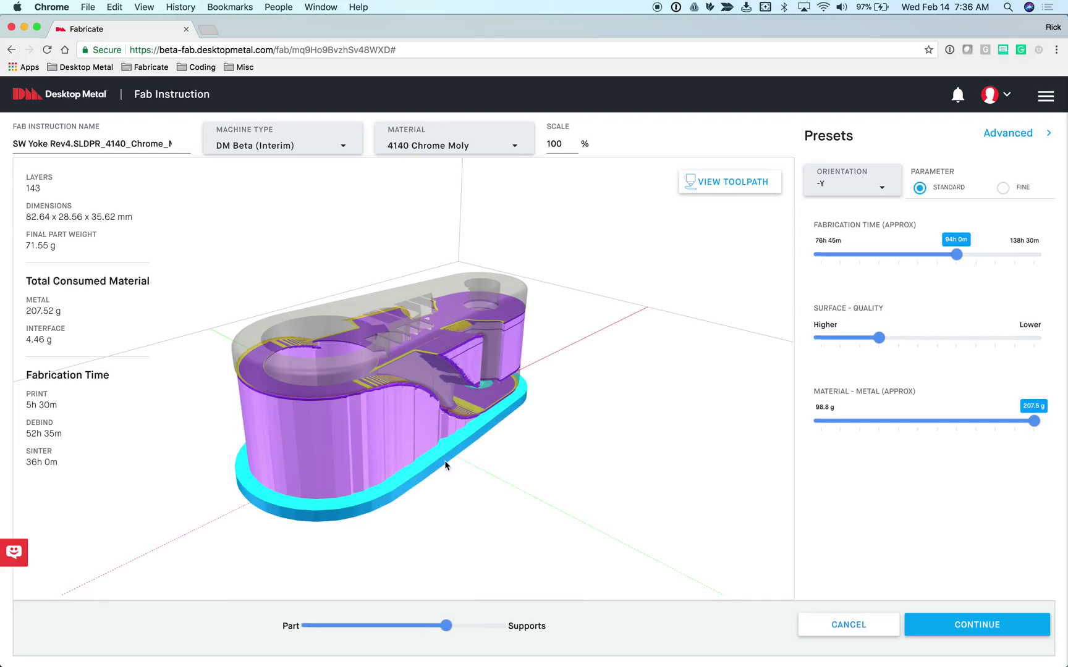
pyautogui.moveTo(468, 378)
pyautogui.mouseDown()
pyautogui.moveTo(434, 365)
pyautogui.moveTo(464, 376)
pyautogui.mouseUp()
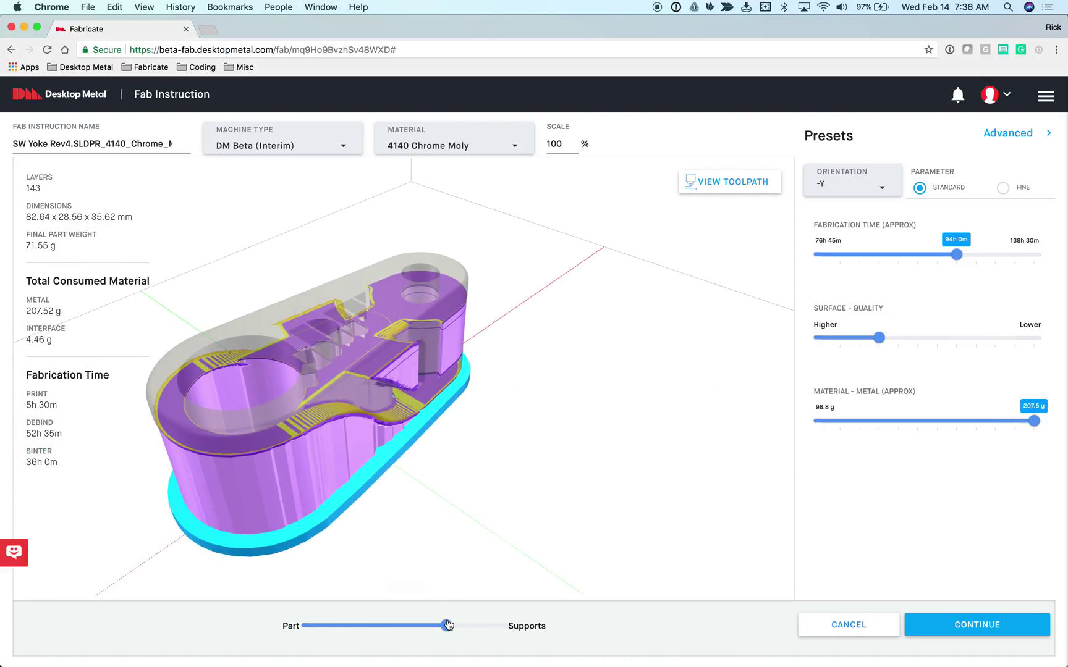
pyautogui.moveTo(448, 624); pyautogui.dragTo(290, 618)
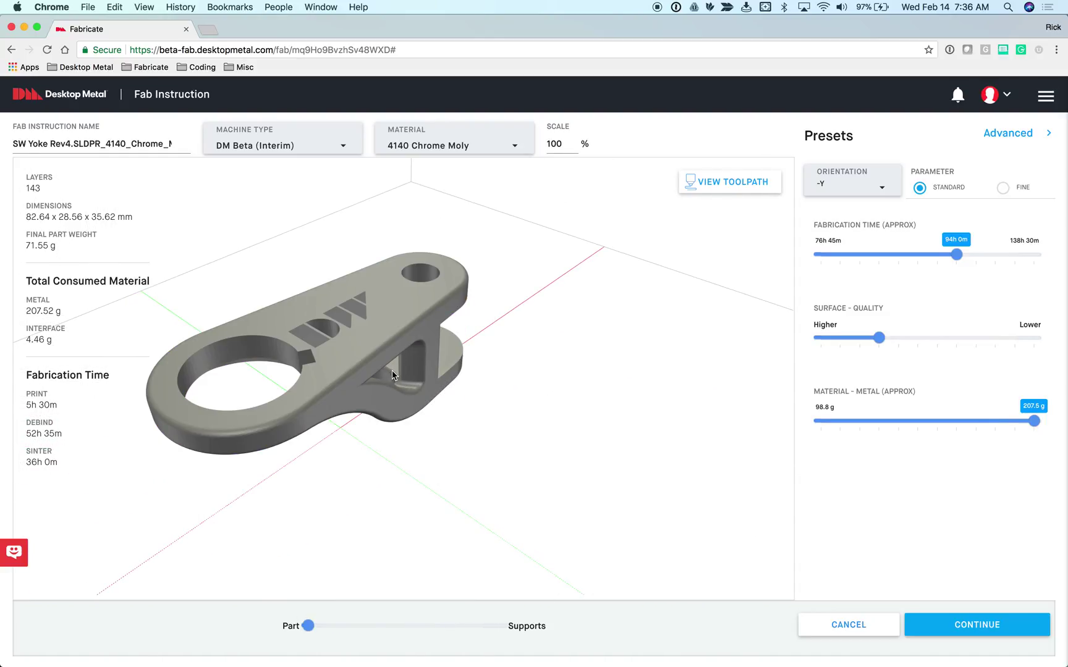
# Orbit the yoke, restore the purple supports and cyan base, and end on supports only
pyautogui.moveTo(391, 372); pyautogui.dragTo(464, 371)
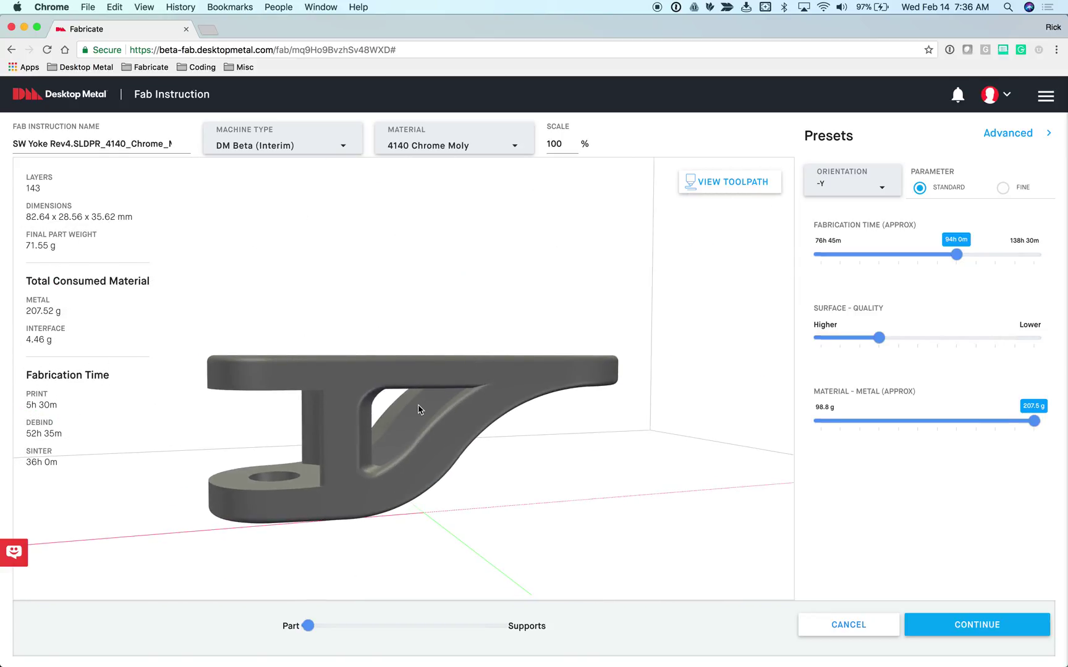
pyautogui.moveTo(418, 409); pyautogui.dragTo(375, 475)
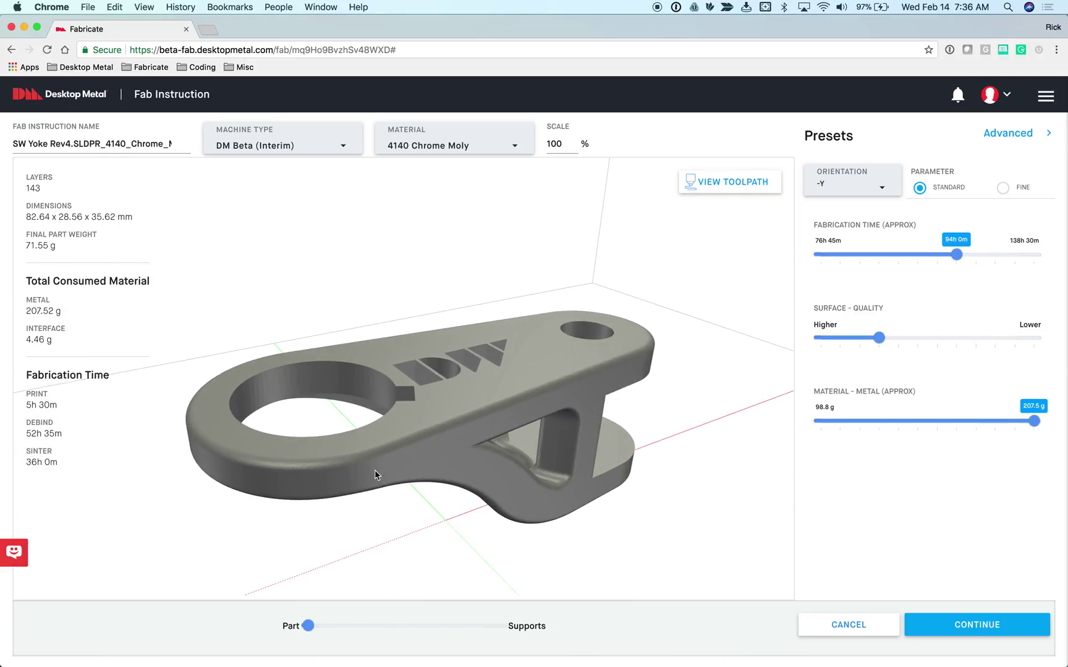
pyautogui.moveTo(308, 626); pyautogui.dragTo(429, 628)
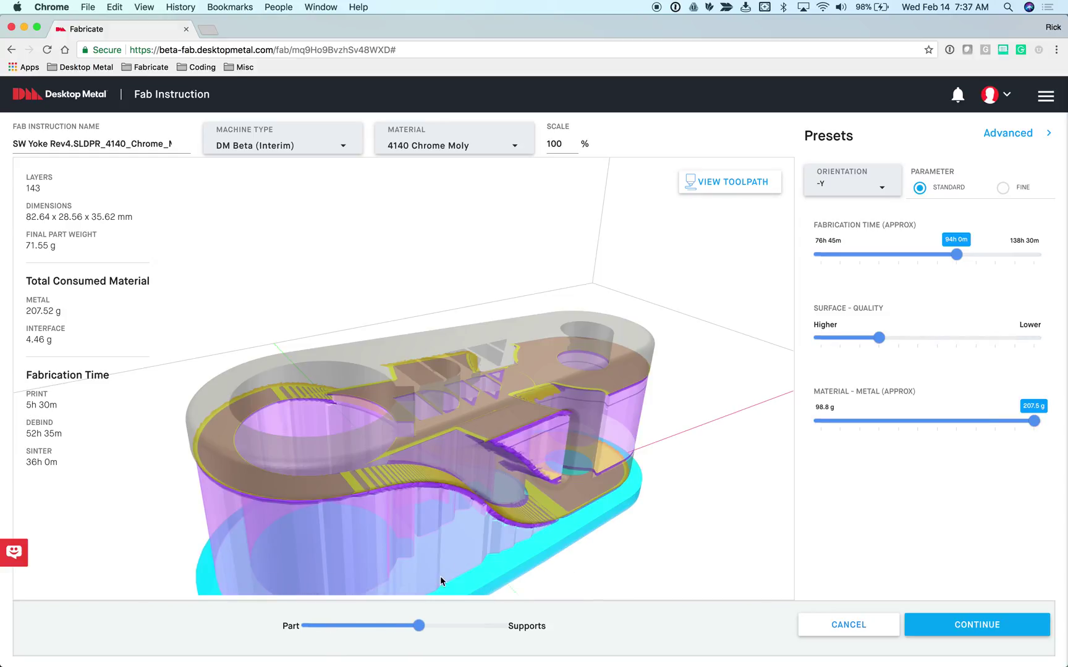
pyautogui.moveTo(441, 581); pyautogui.dragTo(502, 428)
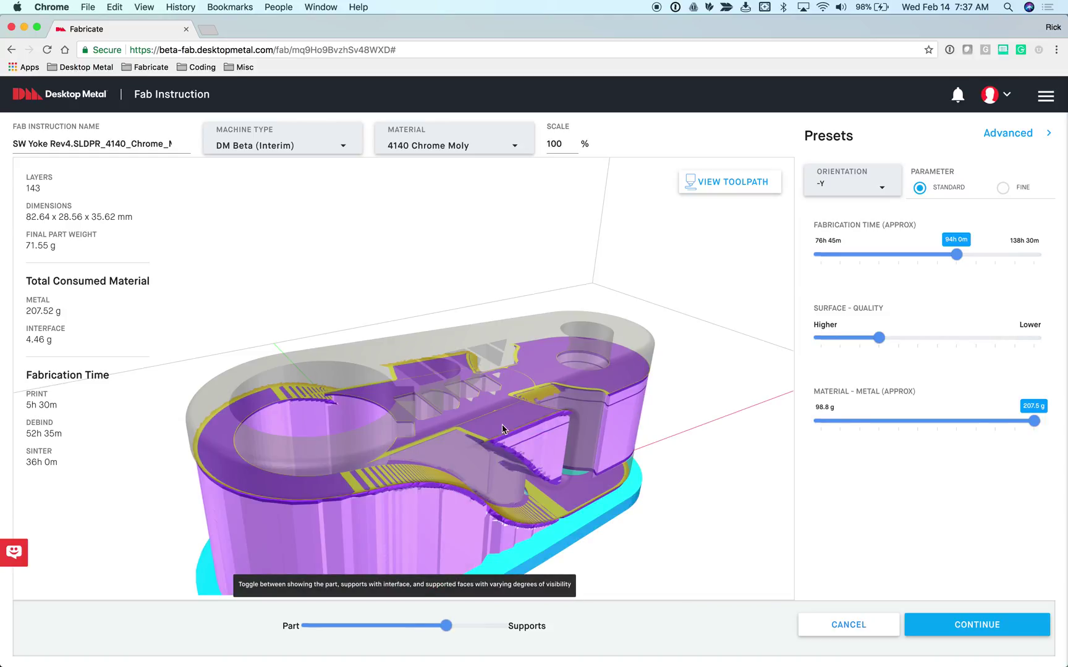
pyautogui.scroll(-5, 494, 420)
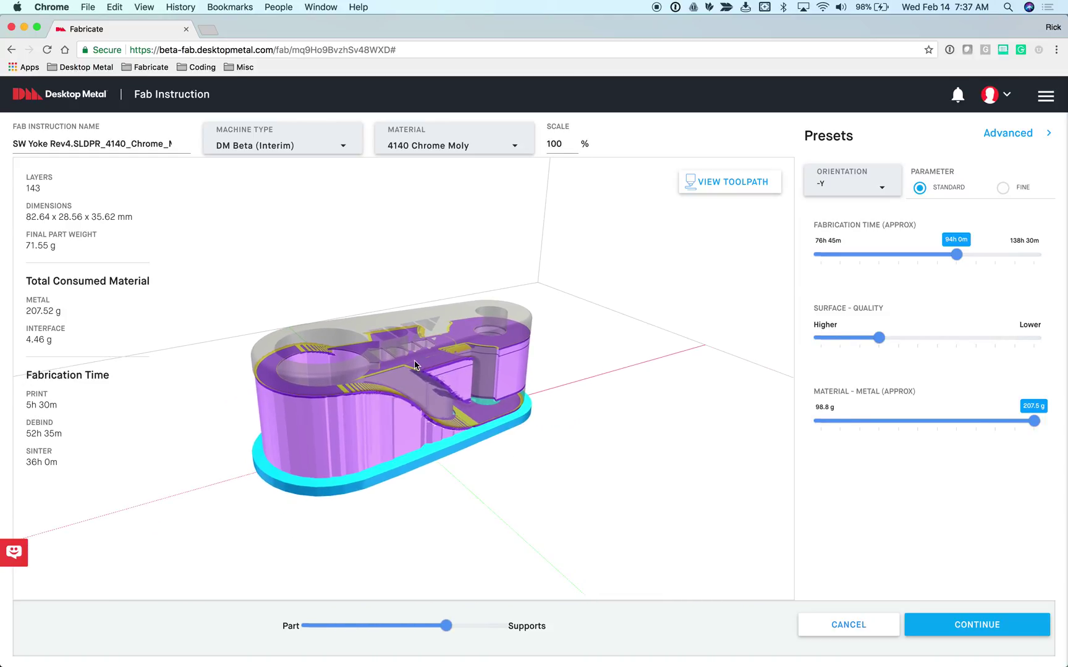
pyautogui.moveTo(414, 365); pyautogui.dragTo(438, 394)
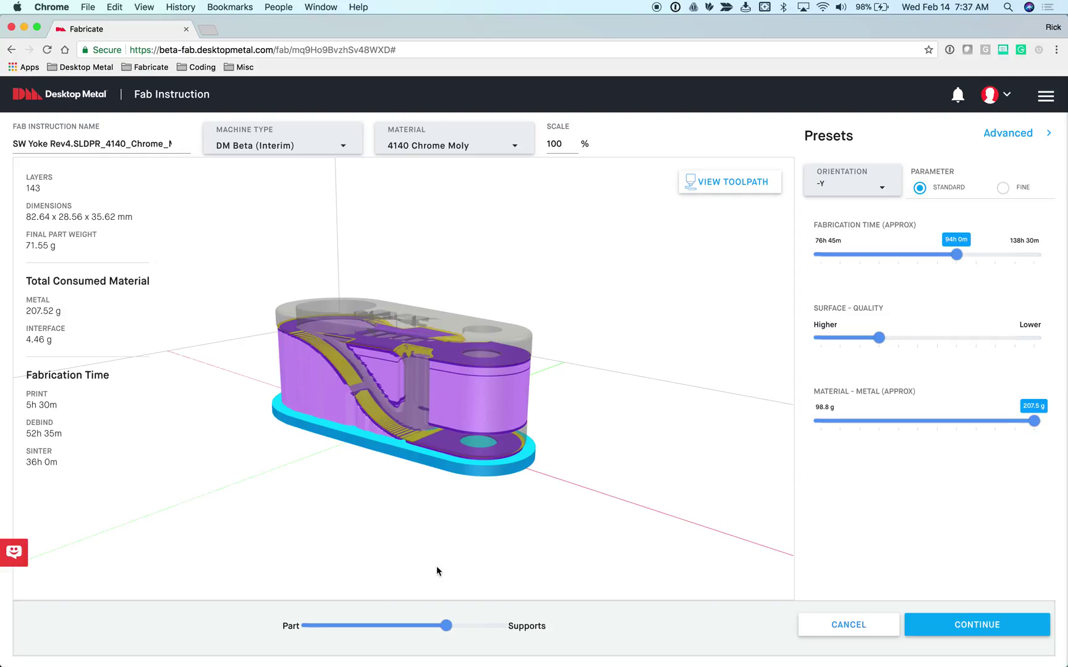
pyautogui.moveTo(447, 625); pyautogui.dragTo(502, 627)
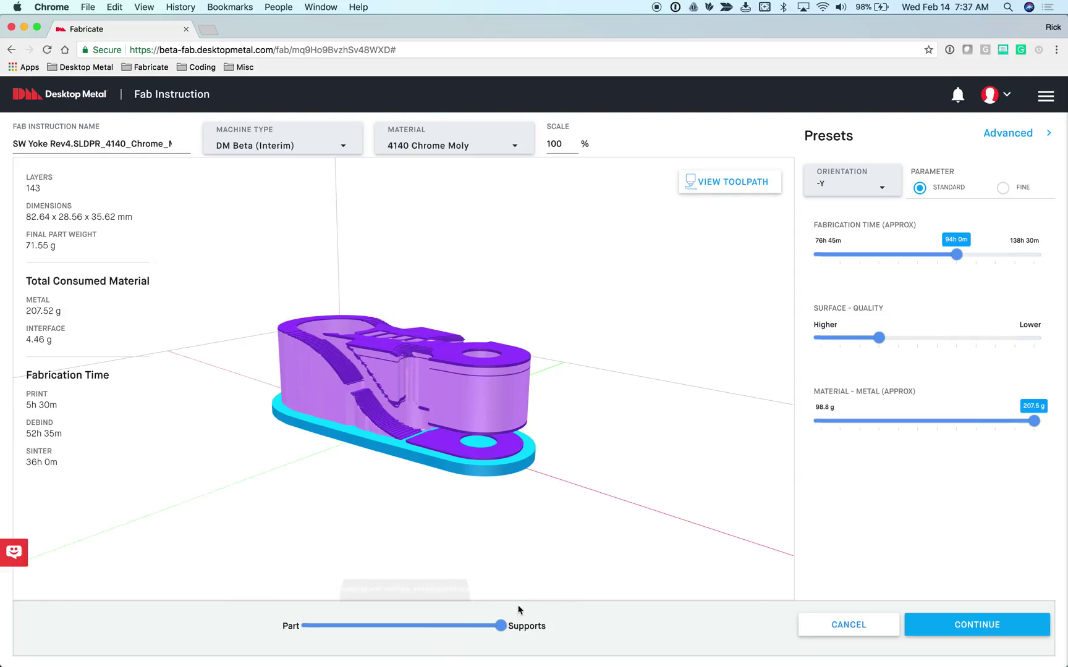
# Zoom and orbit into the supports, then show the translucent part over them
pyautogui.scroll(5, 384, 374)
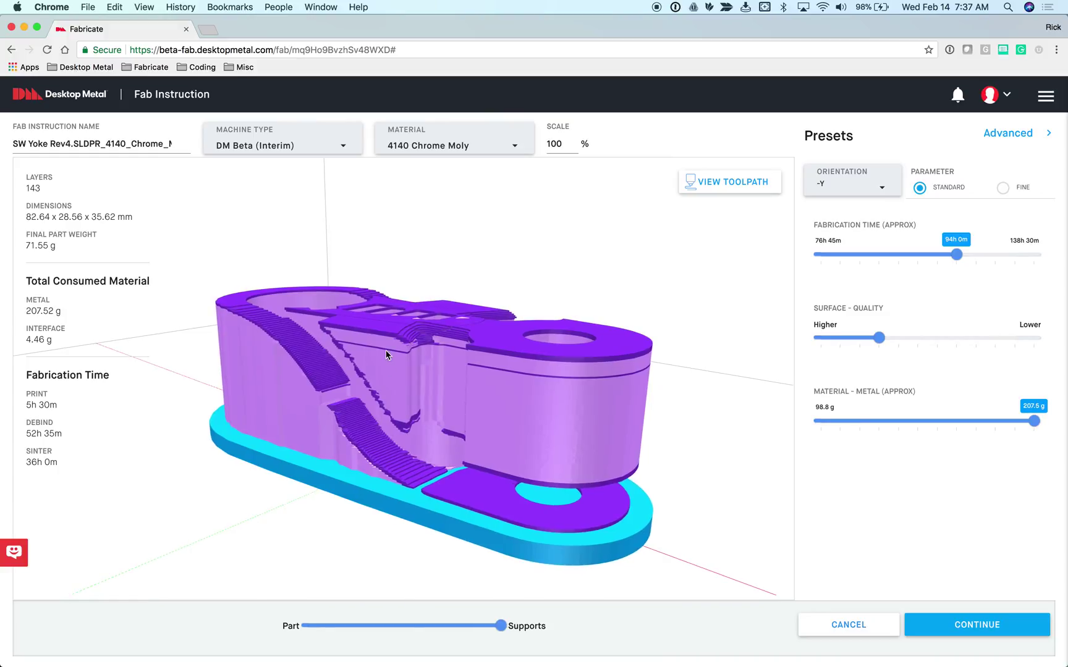
pyautogui.moveTo(381, 323); pyautogui.dragTo(402, 385)
pyautogui.scroll(5, 402, 384)
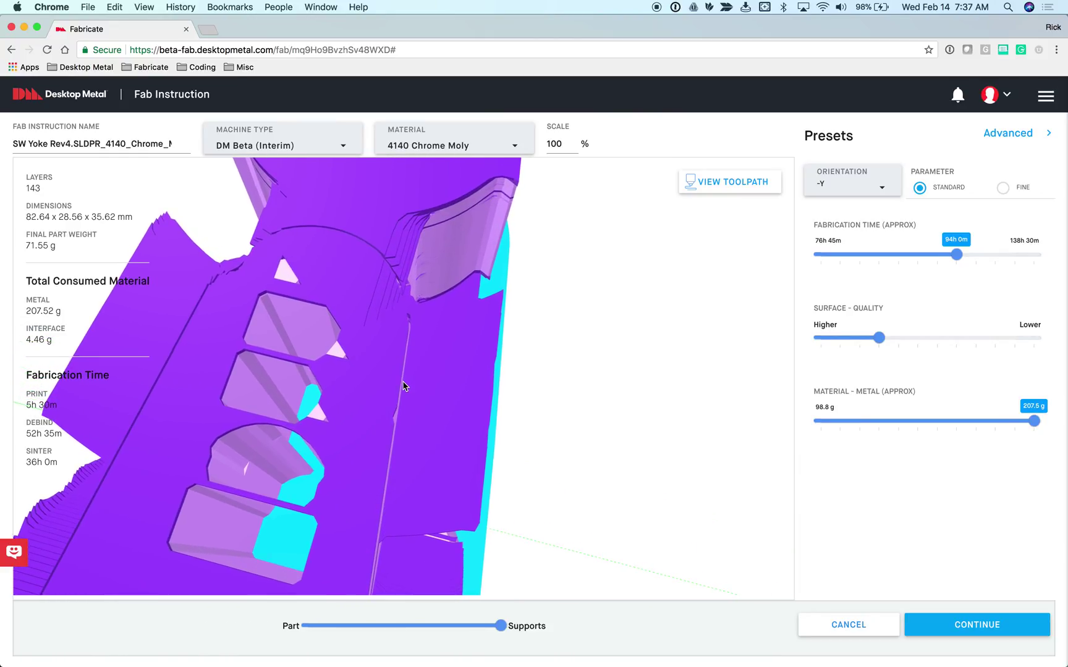
pyautogui.moveTo(409, 384); pyautogui.dragTo(401, 331)
pyautogui.scroll(-5, 407, 316)
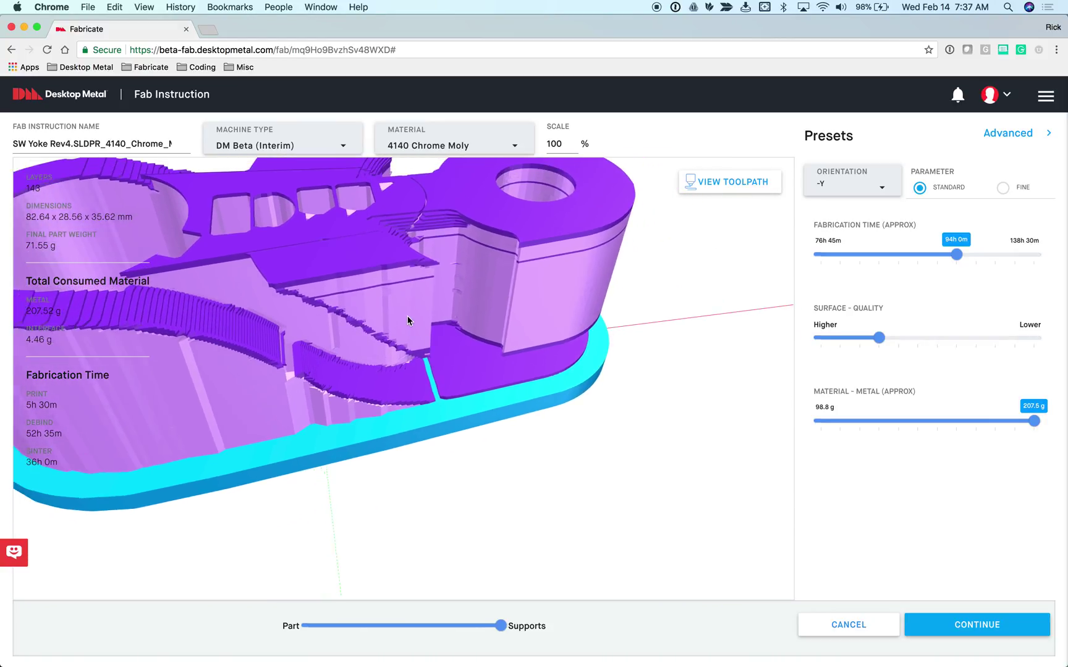
pyautogui.scroll(-1, 407, 318)
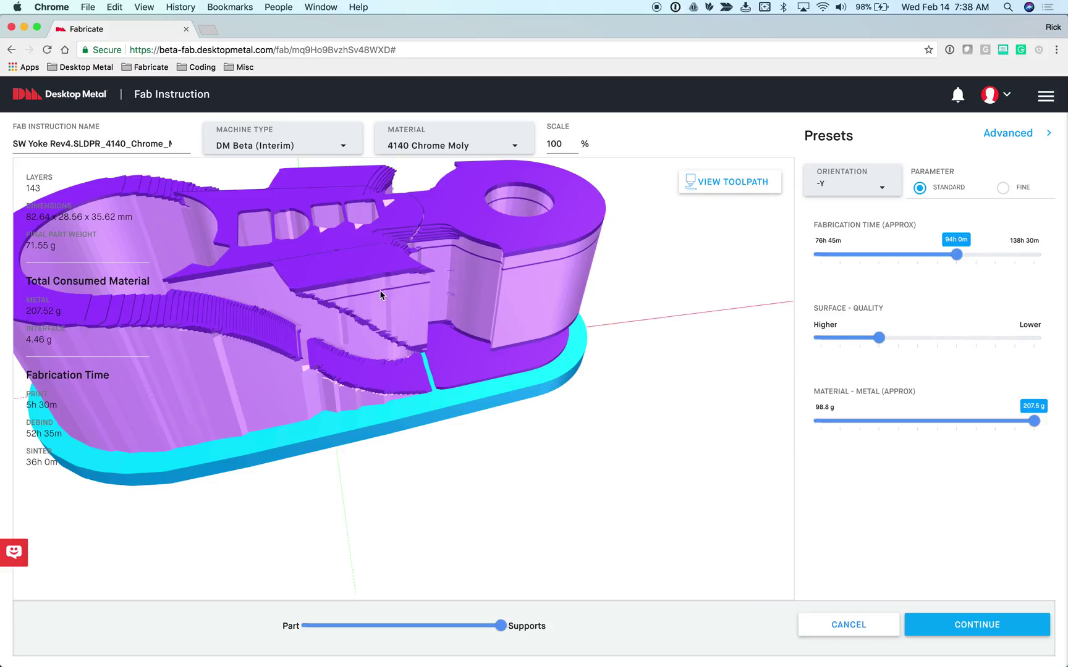
pyautogui.scroll(-5, 379, 295)
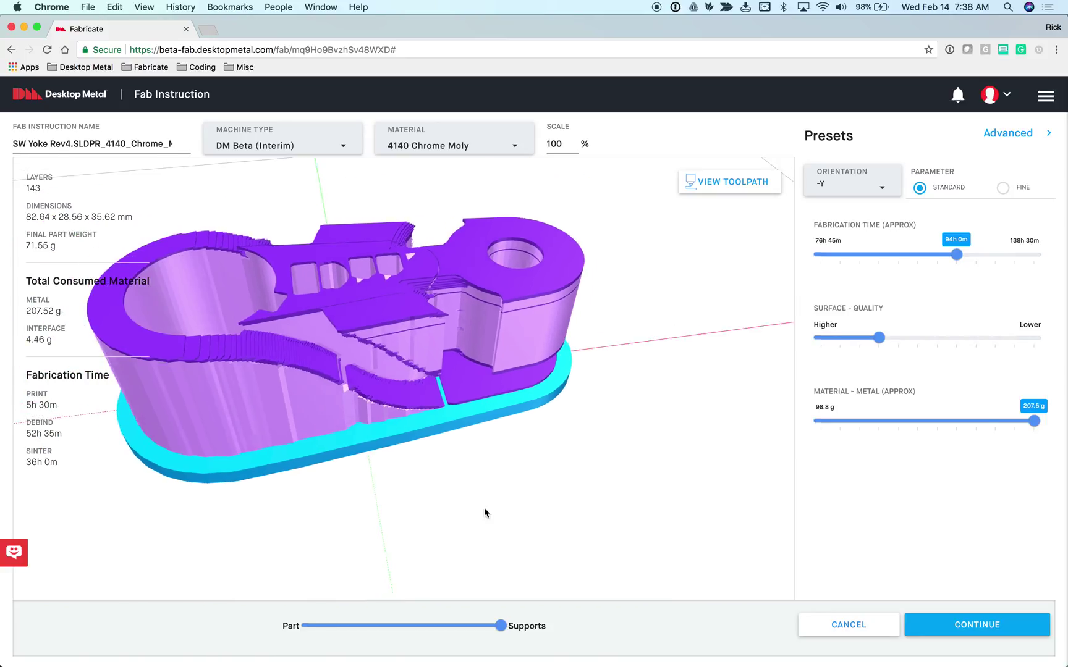
pyautogui.moveTo(500, 627); pyautogui.dragTo(390, 630)
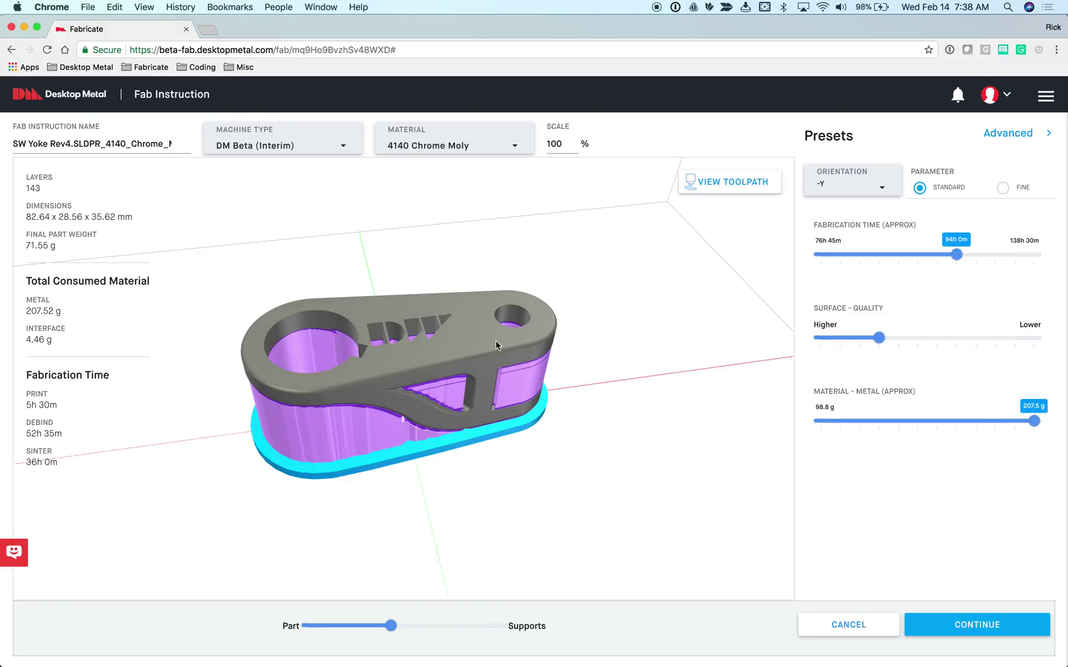
# Orbit to a side view and cut metal use to the 98.8 g minimum
pyautogui.moveTo(436, 416)
pyautogui.mouseDown()
pyautogui.moveTo(464, 417)
pyautogui.moveTo(446, 406)
pyautogui.moveTo(452, 419)
pyautogui.mouseUp()
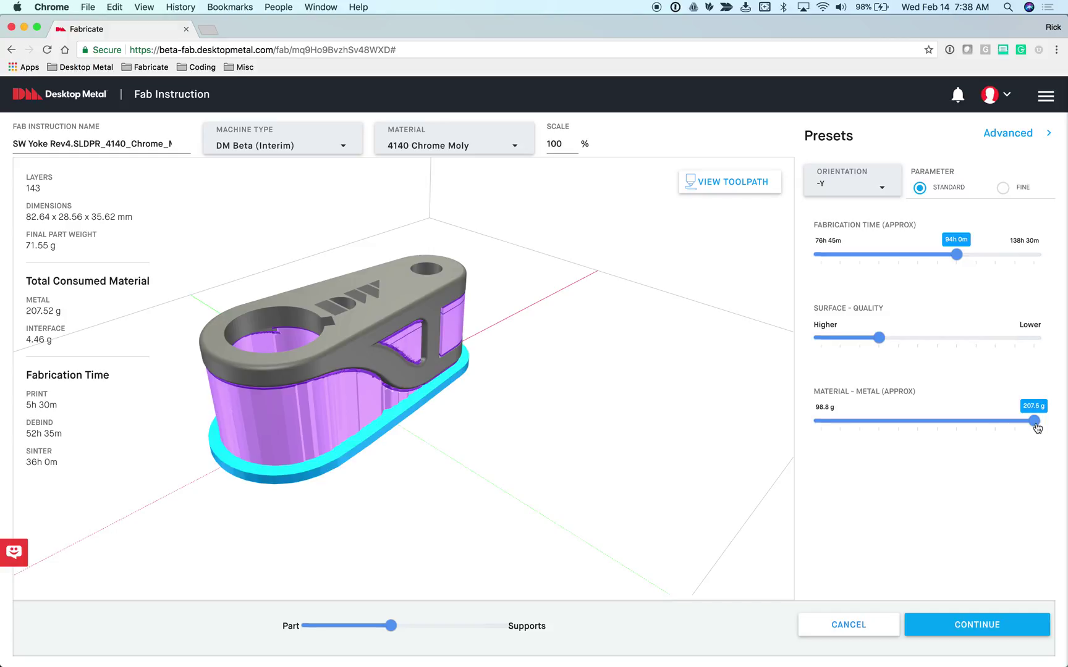
pyautogui.moveTo(1036, 428); pyautogui.dragTo(809, 422)
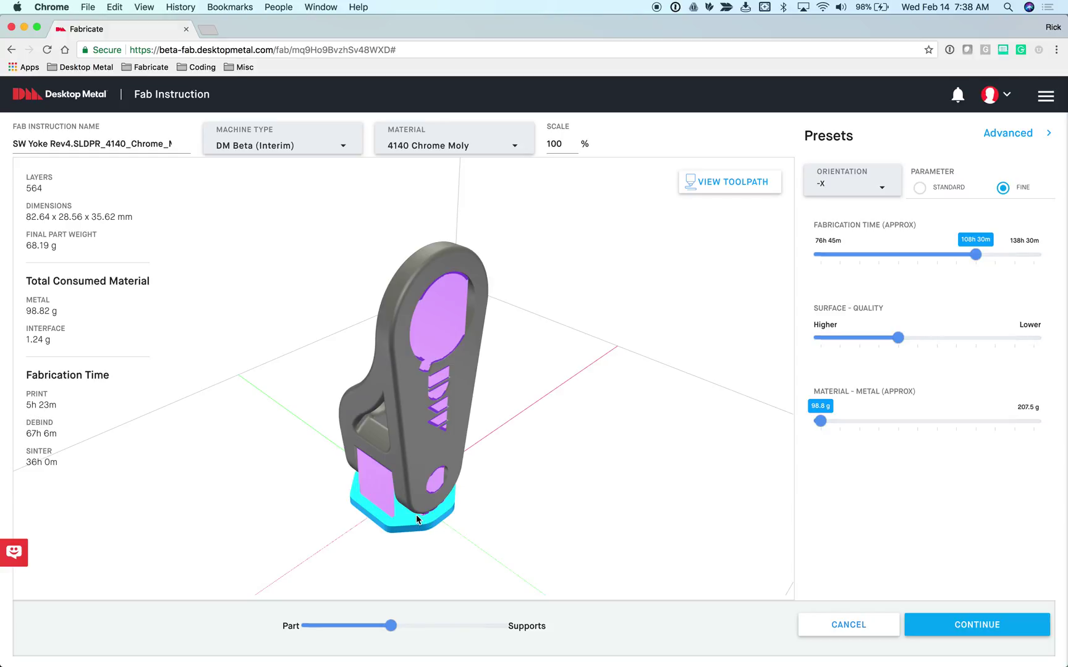
# Orbit to a lower view and fit the whole upright yoke into the viewport
pyautogui.moveTo(427, 521); pyautogui.dragTo(453, 482)
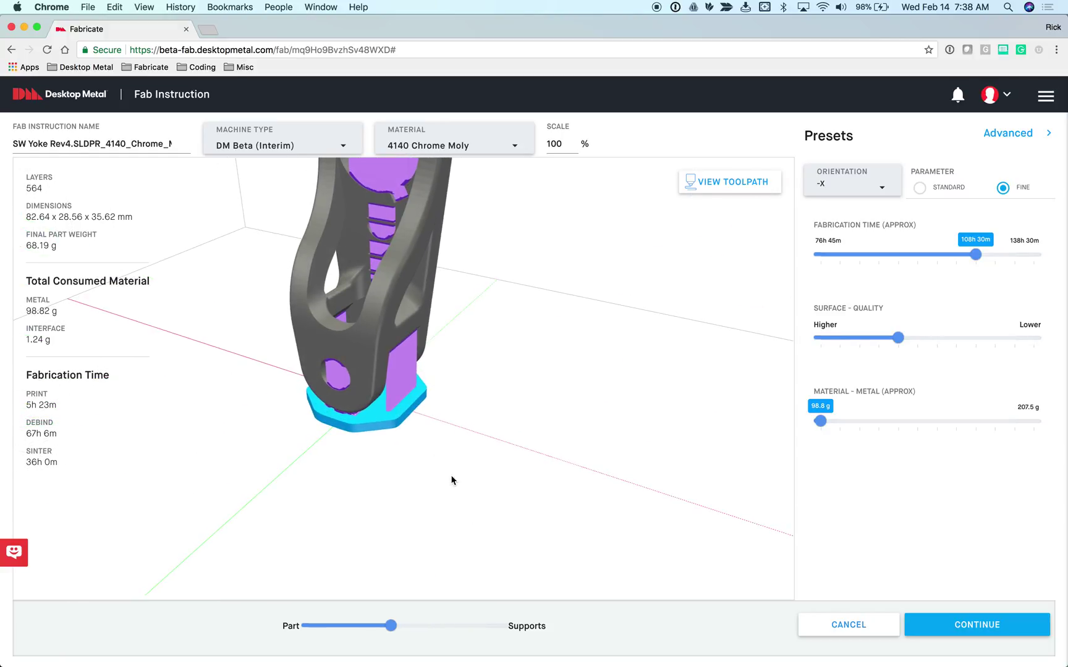
pyautogui.doubleClick(371, 369)
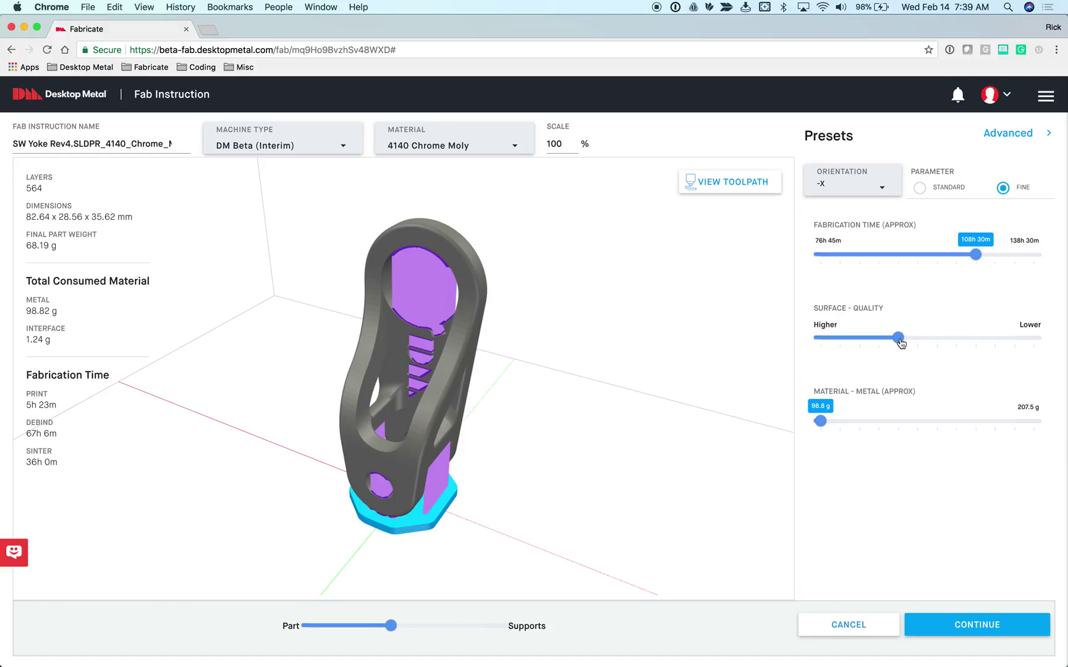
# Set Surface Quality to Higher, then show the yoke alone without supports
pyautogui.moveTo(899, 339); pyautogui.dragTo(819, 340)
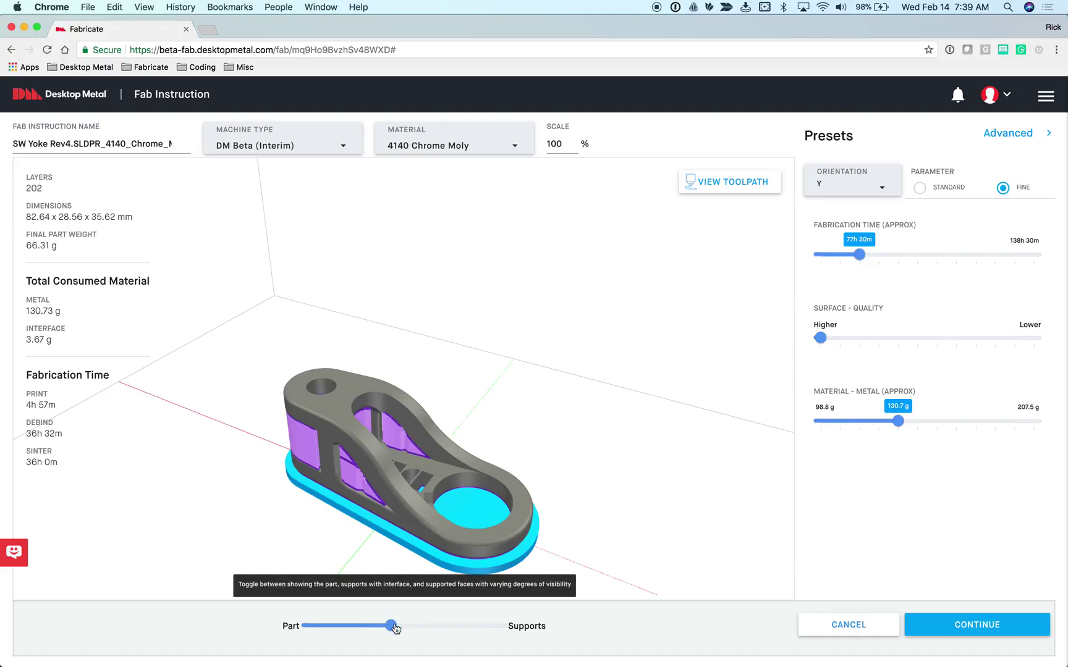
pyautogui.moveTo(391, 626); pyautogui.dragTo(283, 630)
# Confirm the yoke stays in the Y orientation preset
pyautogui.scroll(-3, 434, 444)
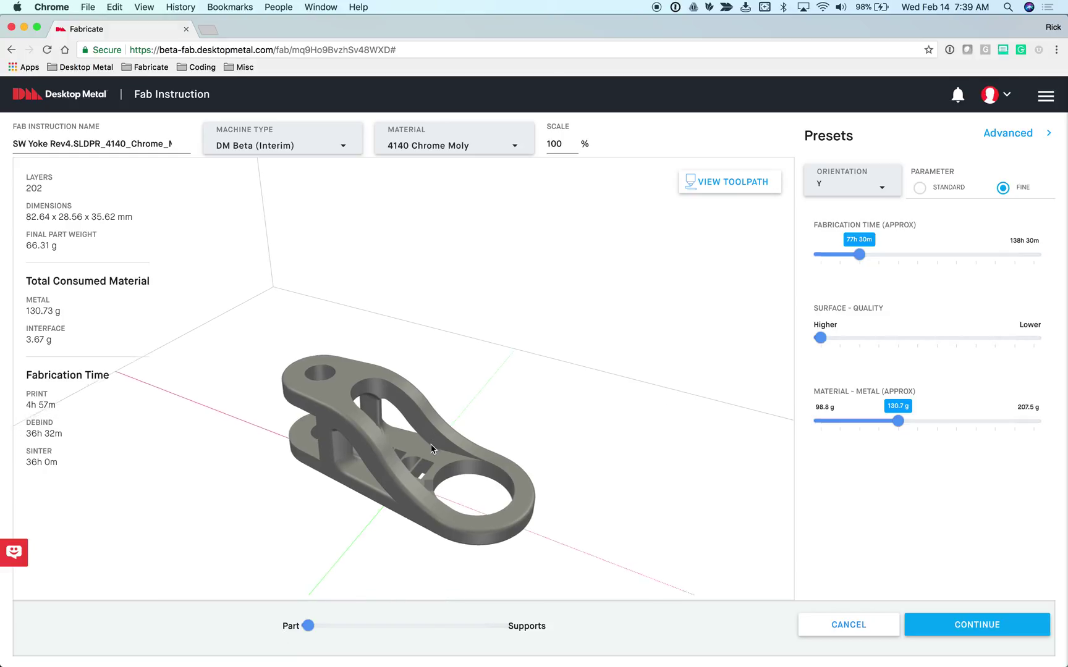
pyautogui.click(850, 184)
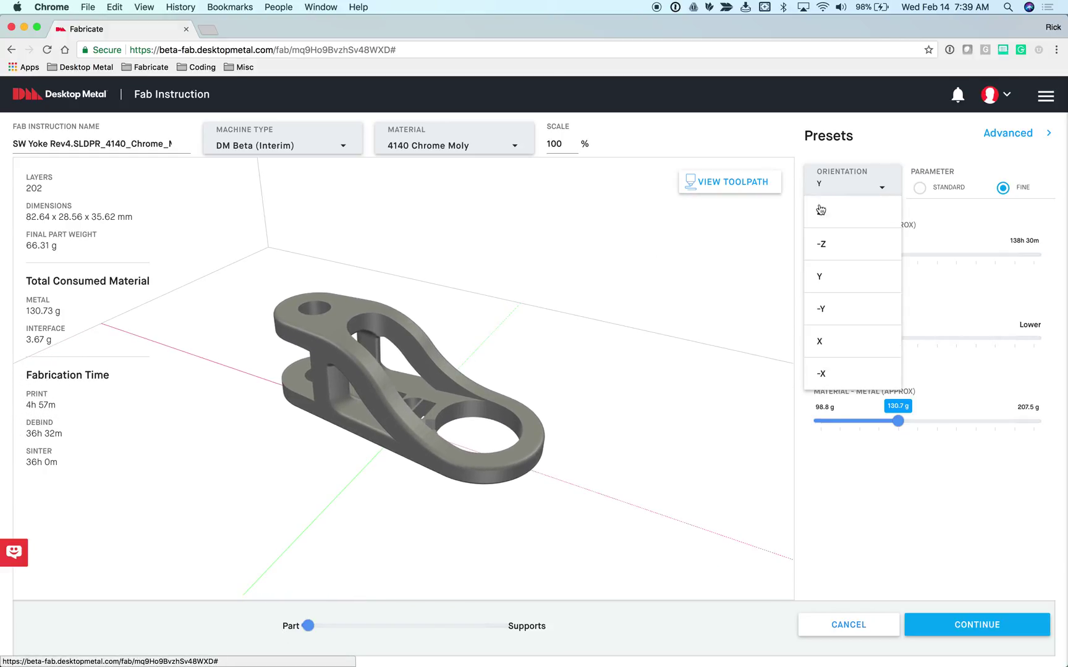
pyautogui.click(837, 184)
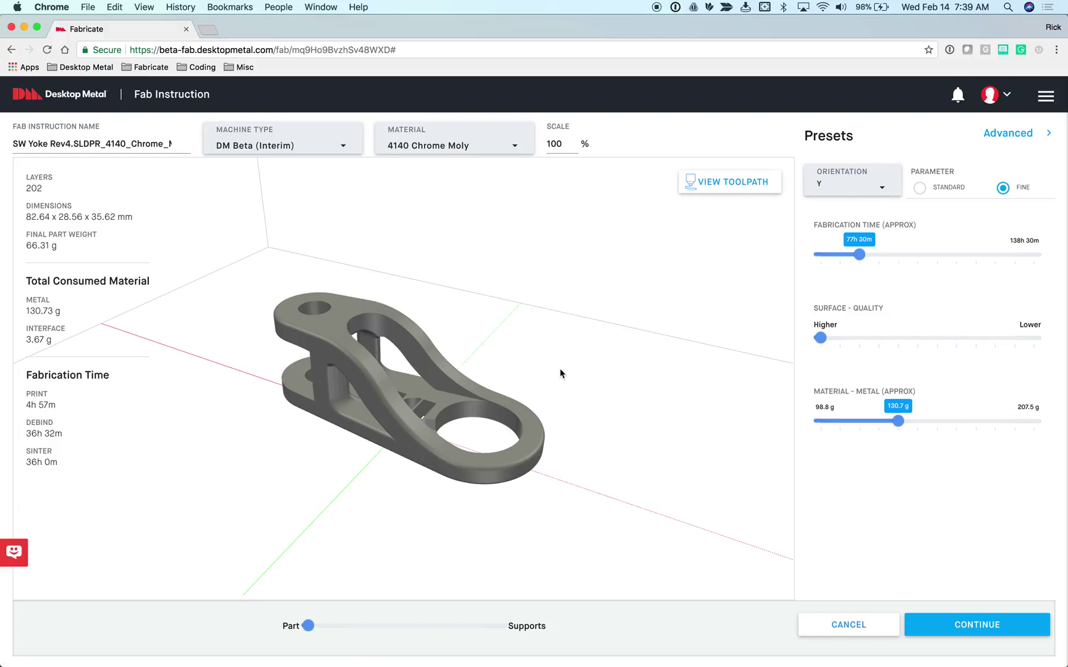
# Lay the yoke down on a chosen face with Re-orientation by Face, upward direction
pyautogui.click(425, 361)
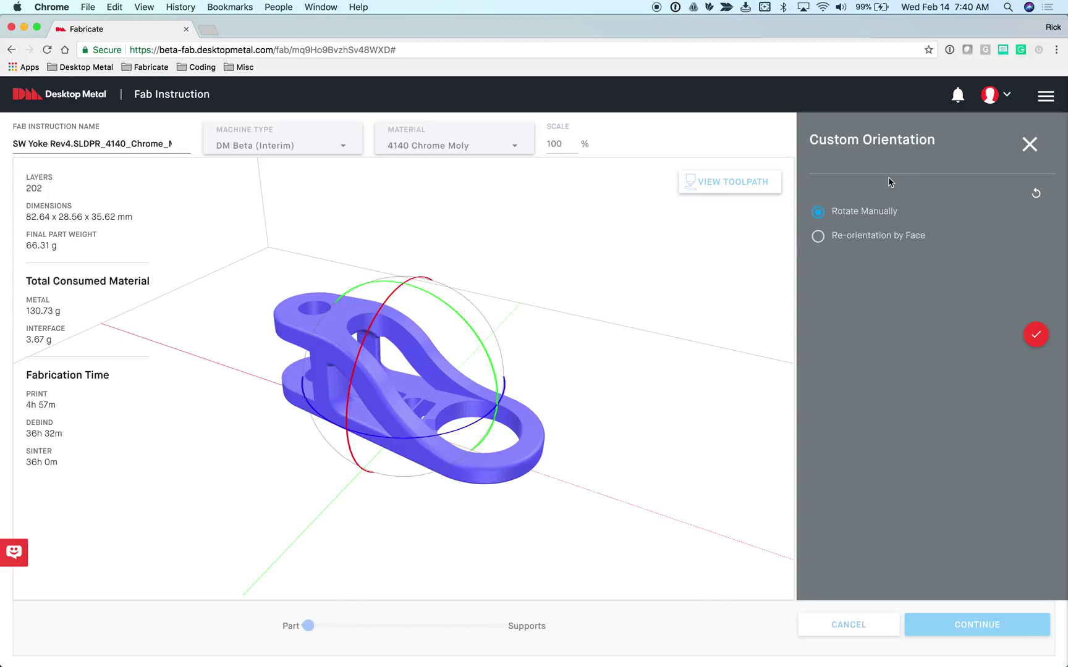
pyautogui.click(837, 237)
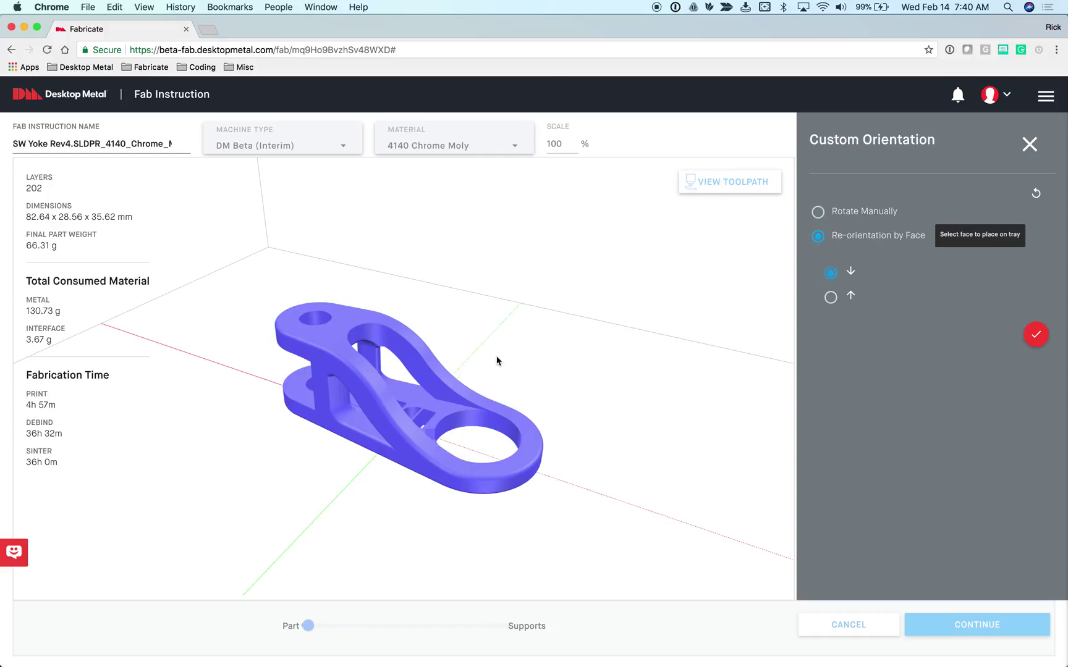
pyautogui.scroll(2, 399, 396)
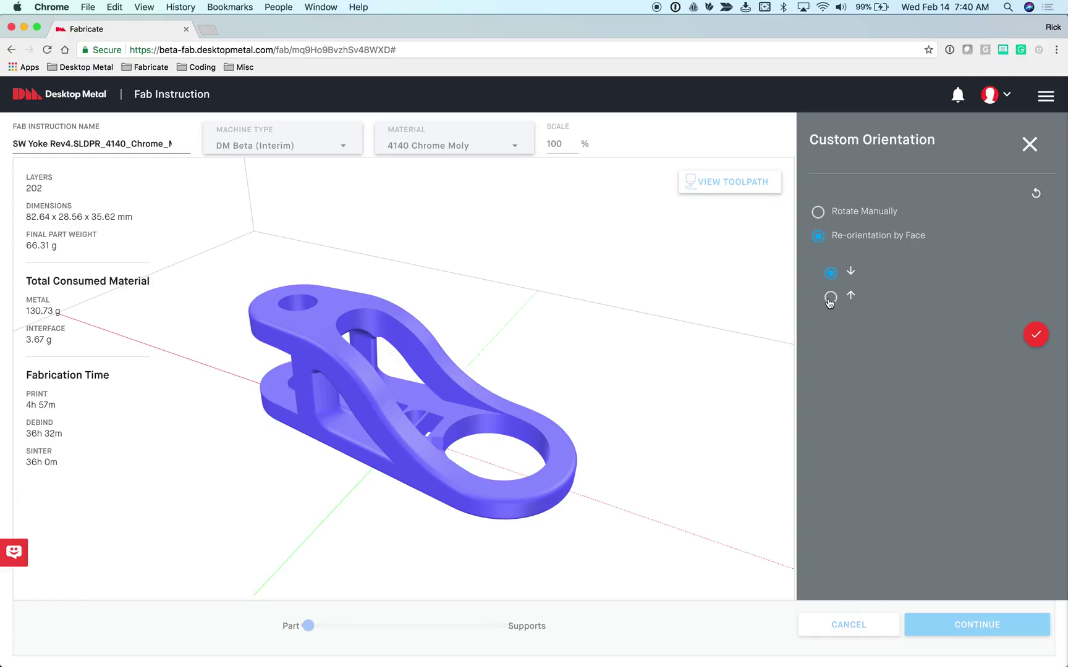
pyautogui.click(831, 297)
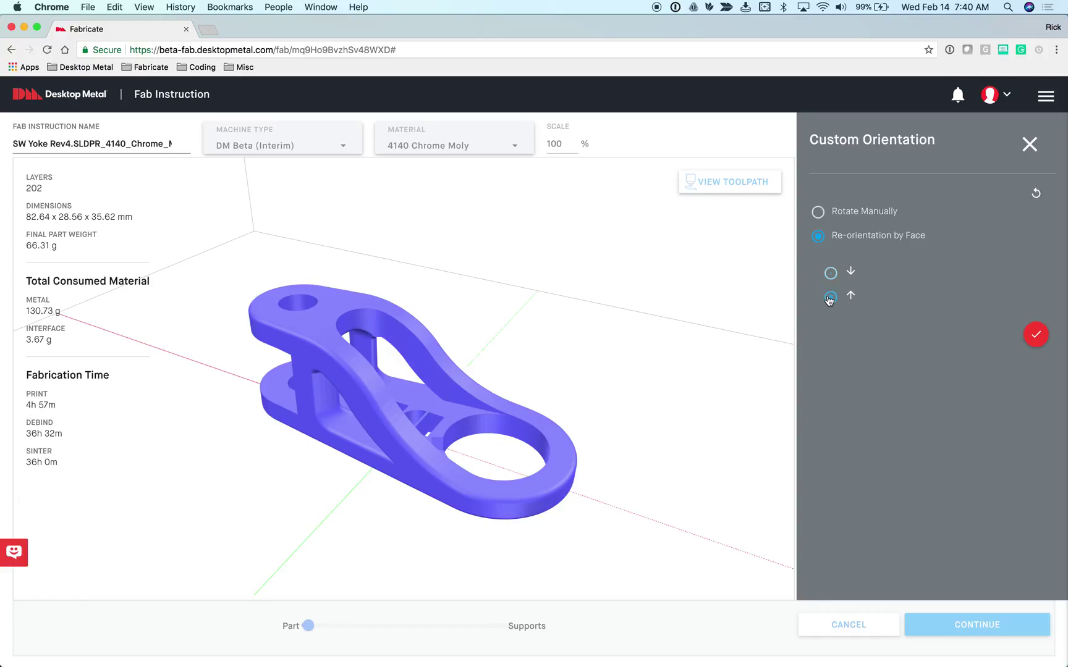
pyautogui.click(435, 351)
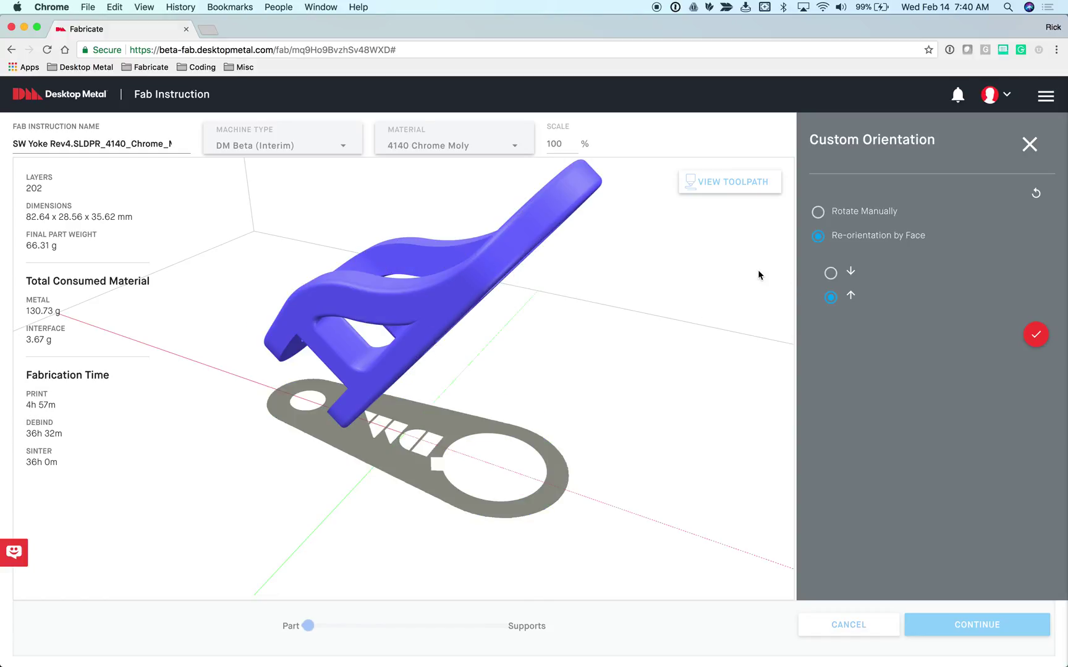
pyautogui.click(817, 212)
# Try rotating the yoke to -36° about Z, then discard it and keep the Y preset
pyautogui.moveTo(546, 395); pyautogui.dragTo(539, 406)
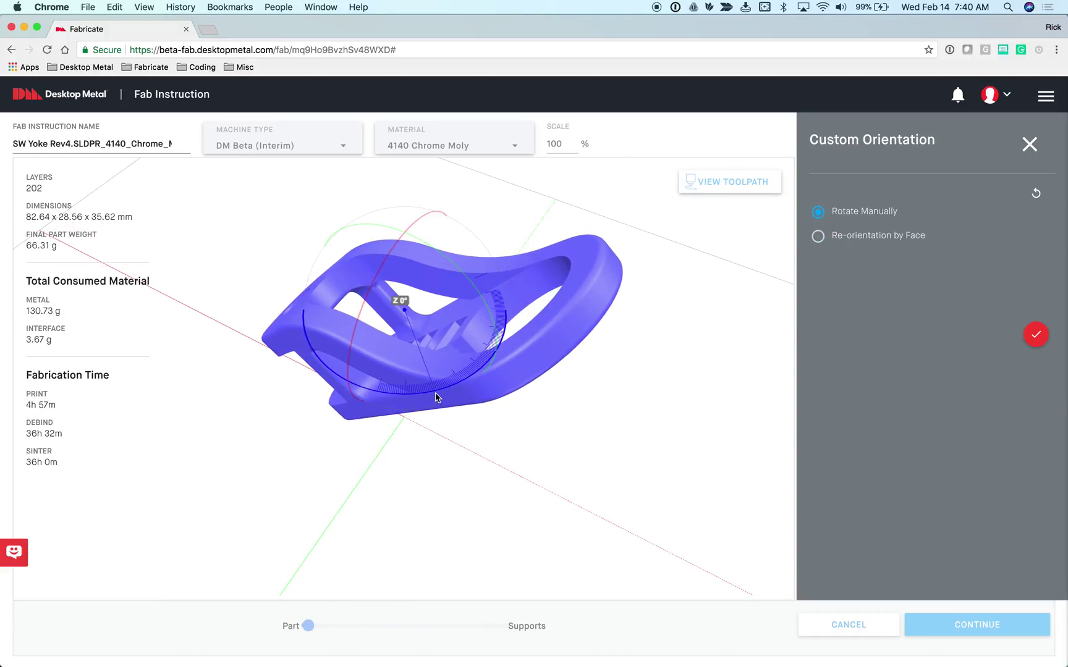
pyautogui.moveTo(435, 398); pyautogui.dragTo(322, 424)
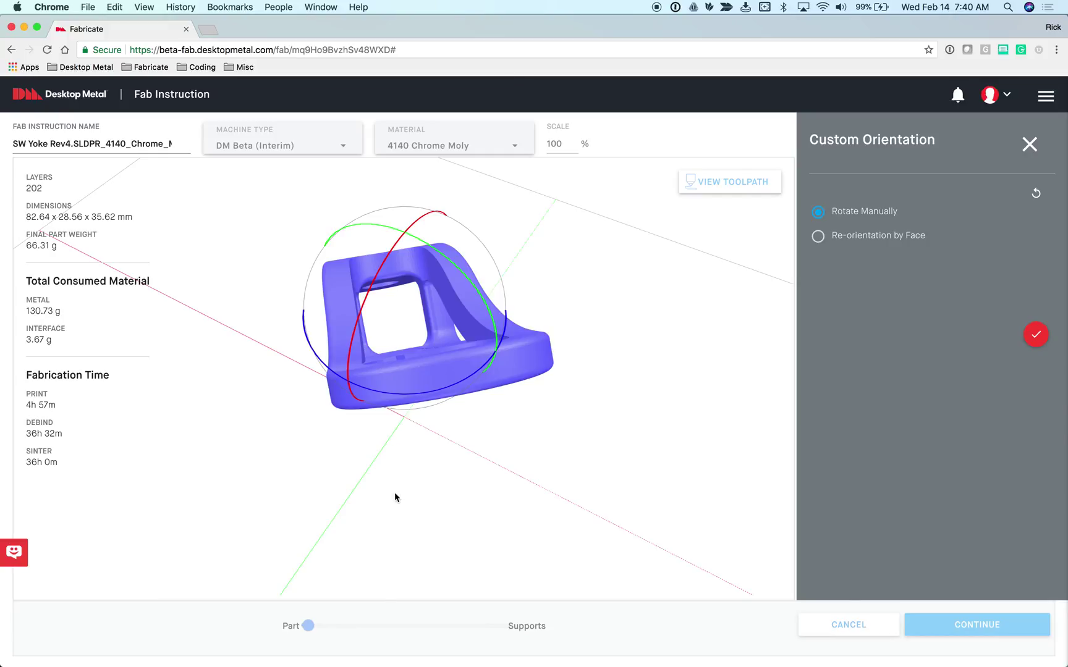
pyautogui.moveTo(395, 493); pyautogui.dragTo(467, 463)
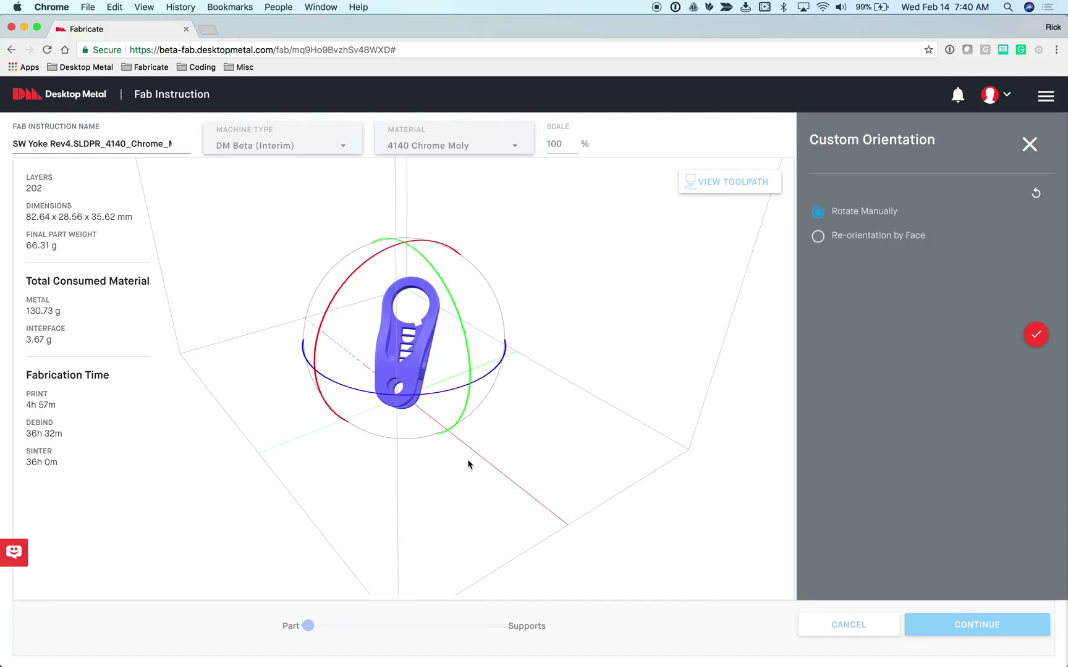
pyautogui.click(1031, 146)
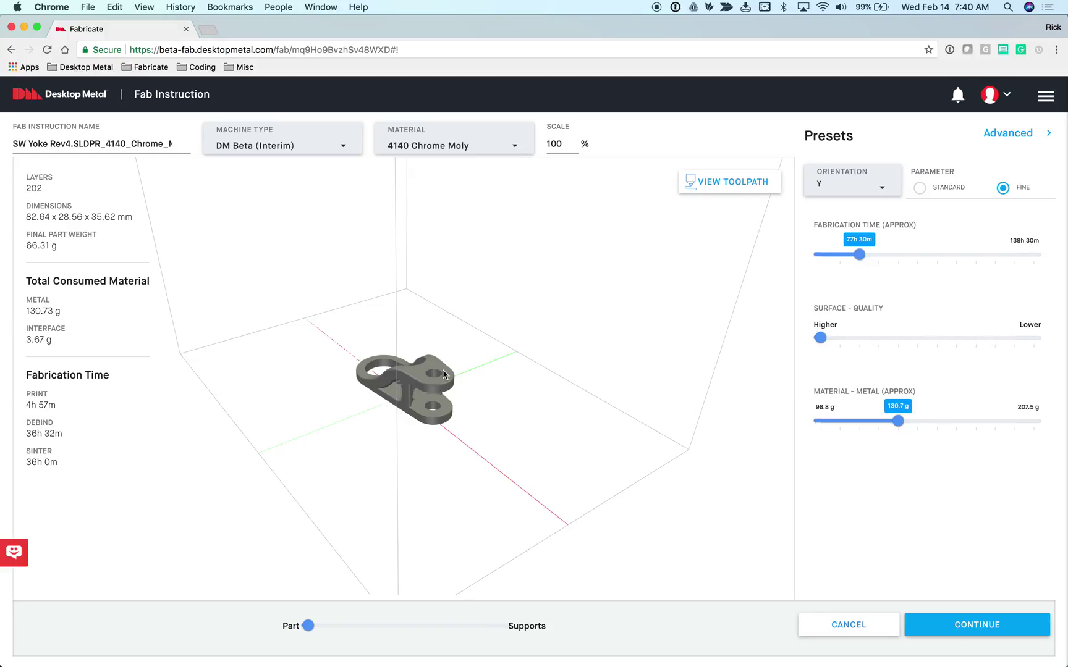
pyautogui.scroll(5, 442, 369)
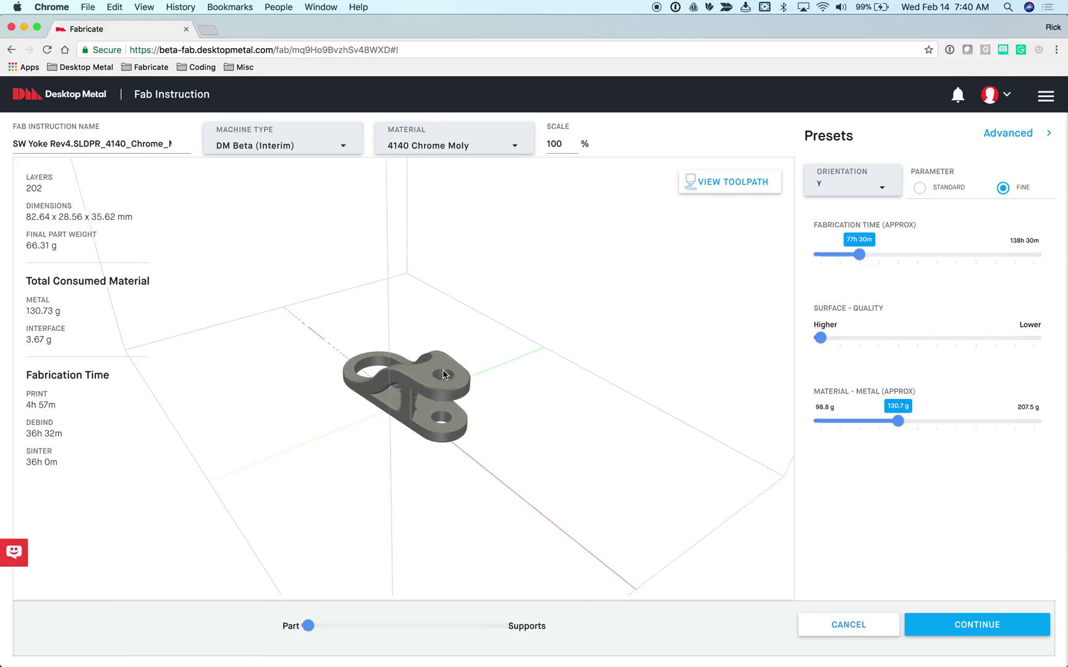
pyautogui.click(721, 184)
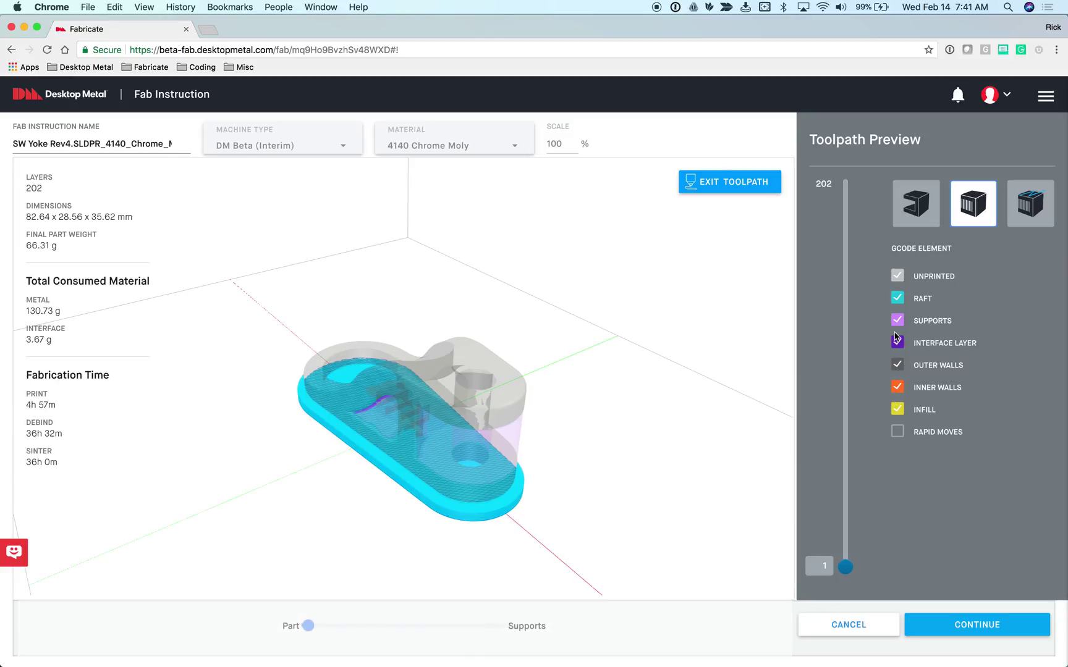
pyautogui.moveTo(825, 567); pyautogui.dragTo(825, 418)
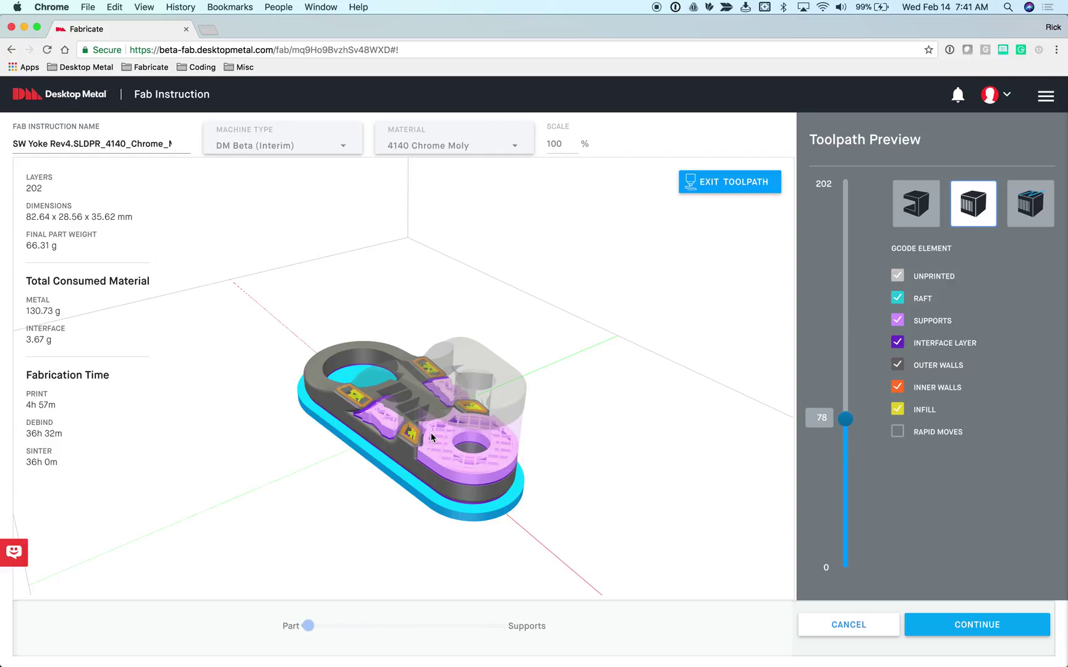
pyautogui.scroll(3, 431, 439)
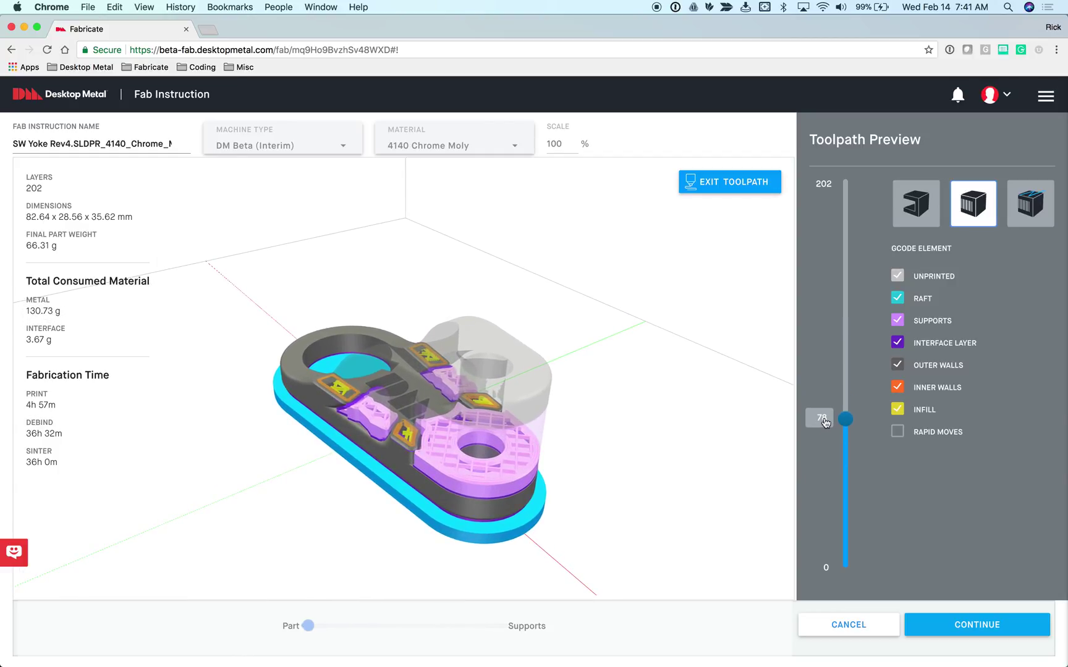
pyautogui.moveTo(826, 423); pyautogui.dragTo(825, 374)
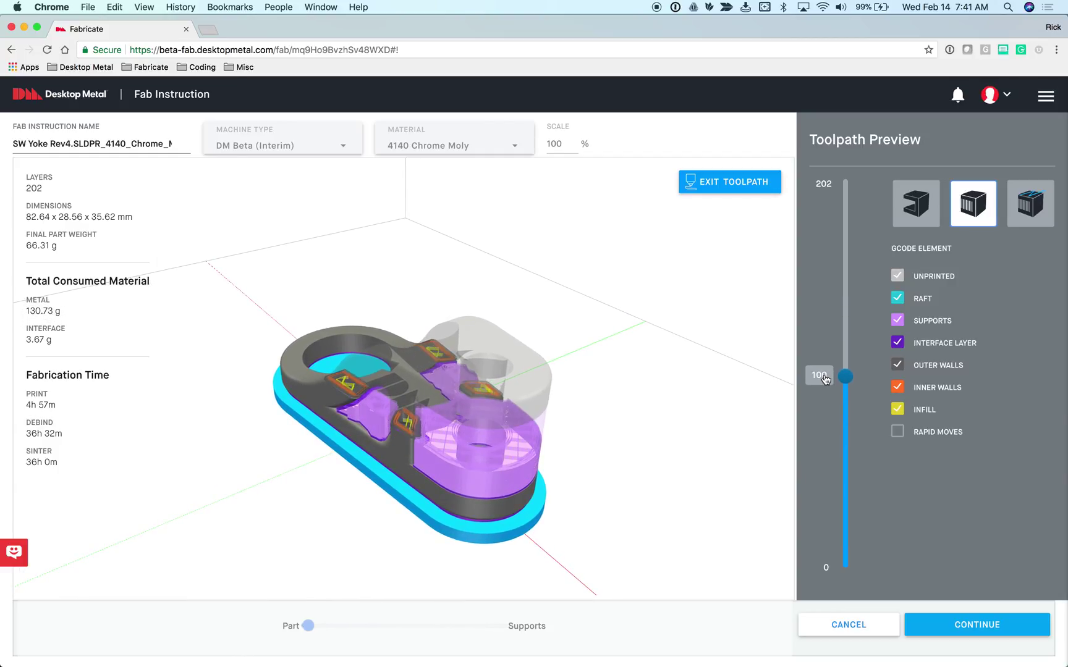
pyautogui.click(899, 276)
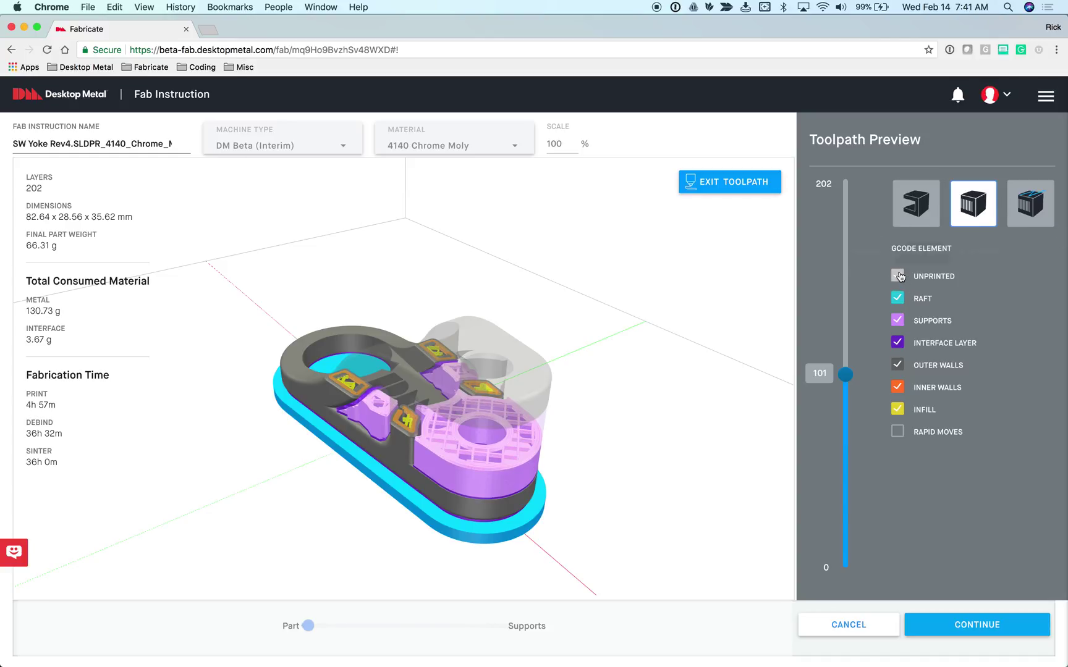
pyautogui.click(897, 320)
pyautogui.moveTo(831, 373)
pyautogui.mouseDown()
pyautogui.moveTo(828, 283)
pyautogui.moveTo(815, 406)
pyautogui.moveTo(818, 379)
pyautogui.mouseUp()
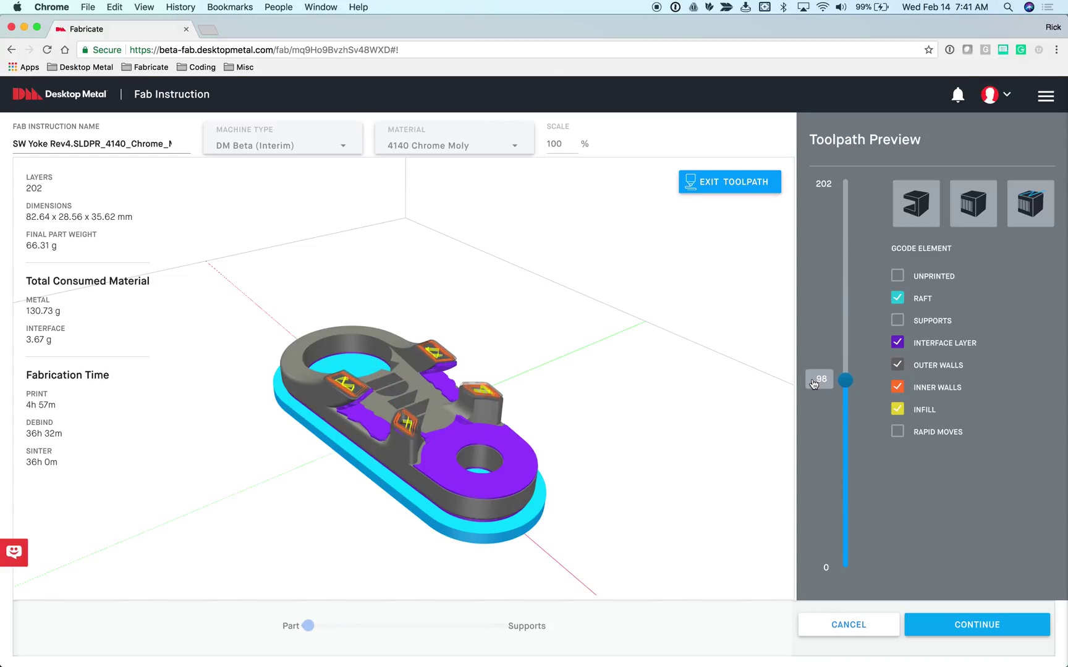
pyautogui.click(899, 323)
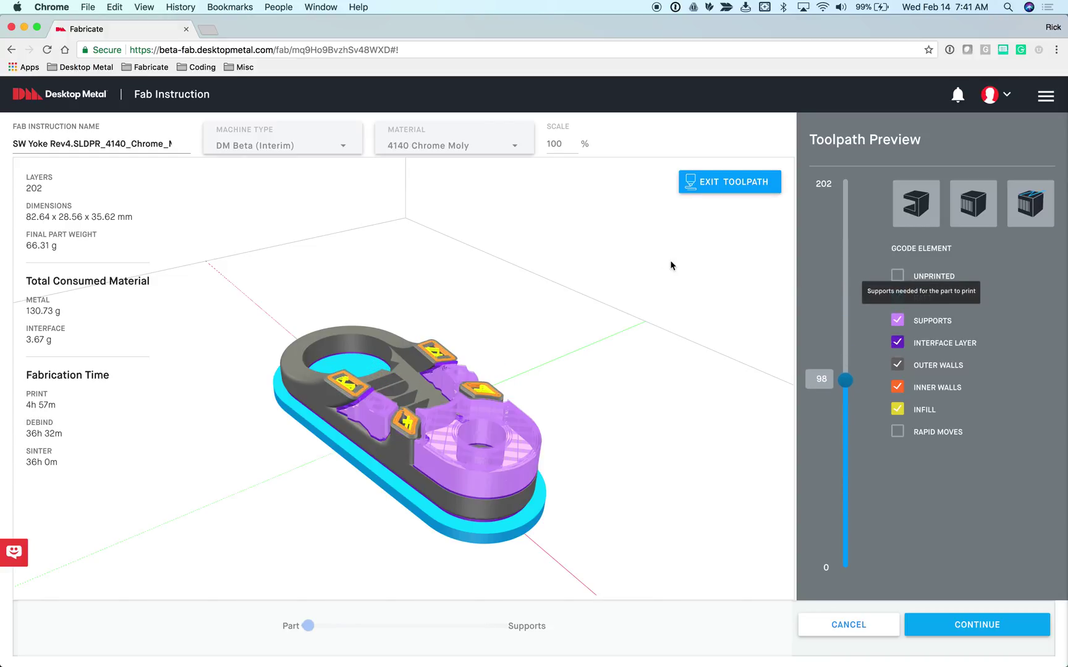
pyautogui.click(717, 186)
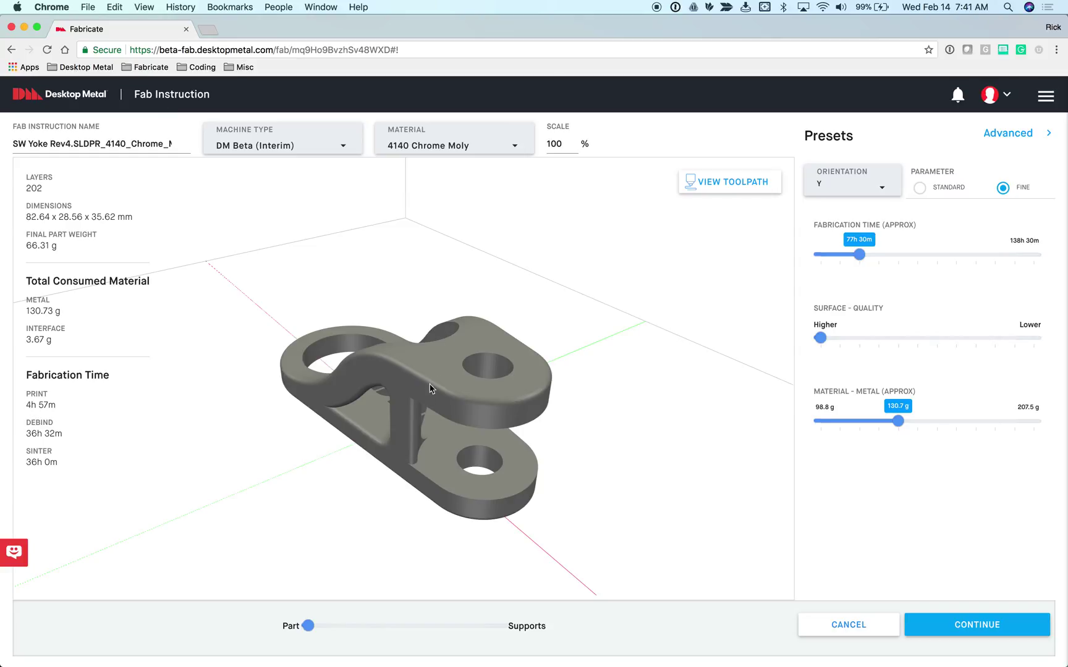
# Check the yoke's other side and accept its Y-oriented Fine settings
pyautogui.moveTo(429, 395); pyautogui.dragTo(470, 397)
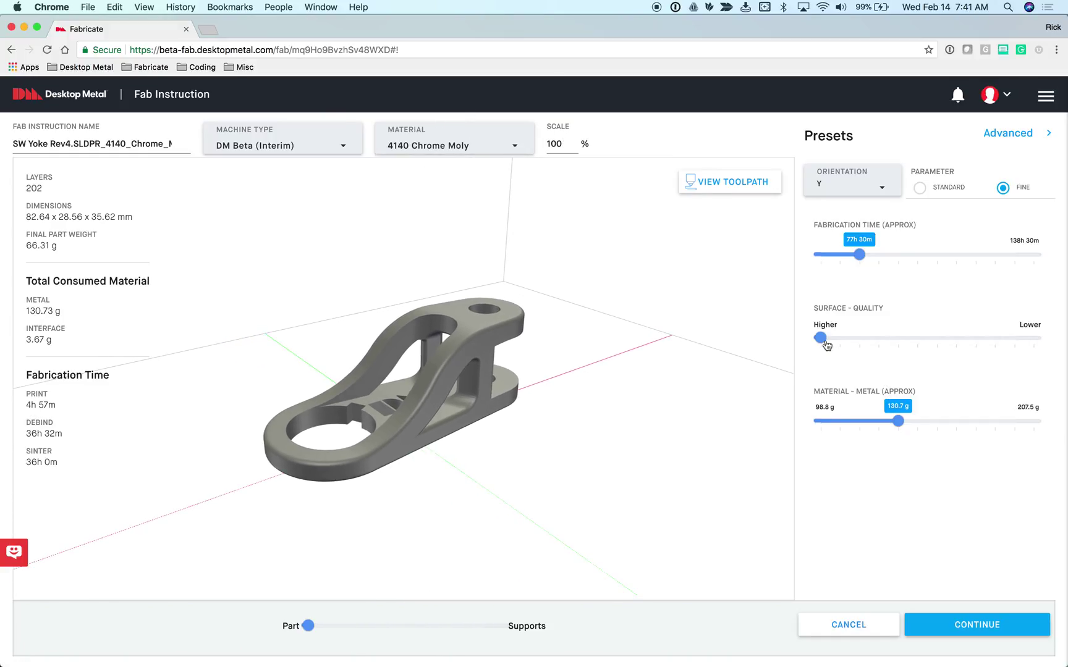
pyautogui.click(995, 627)
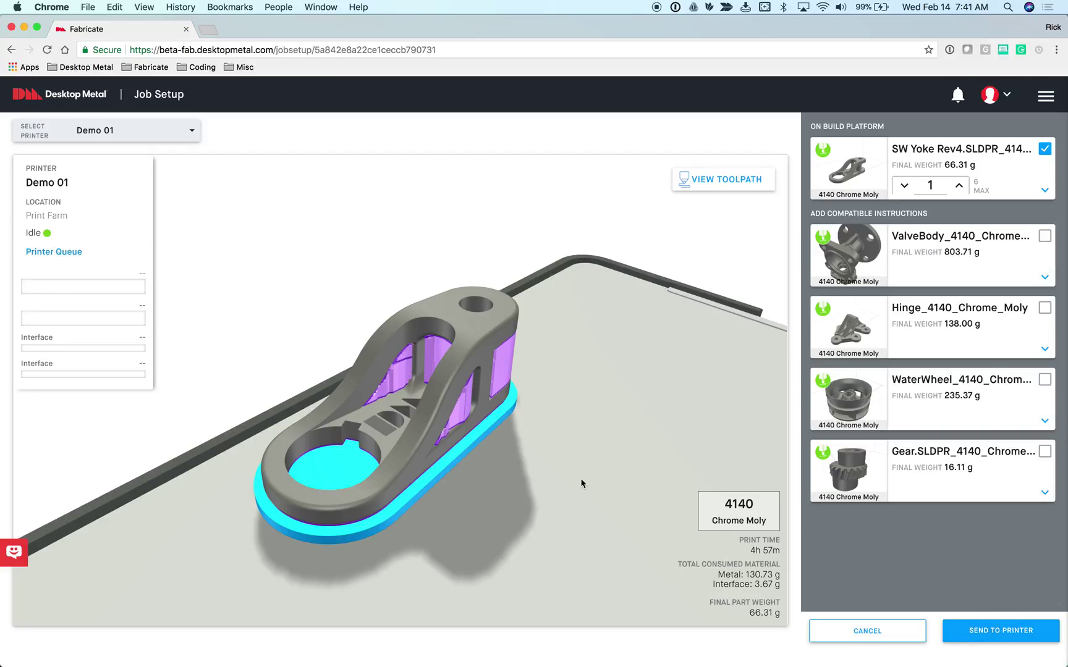
pyautogui.scroll(-10, 581, 484)
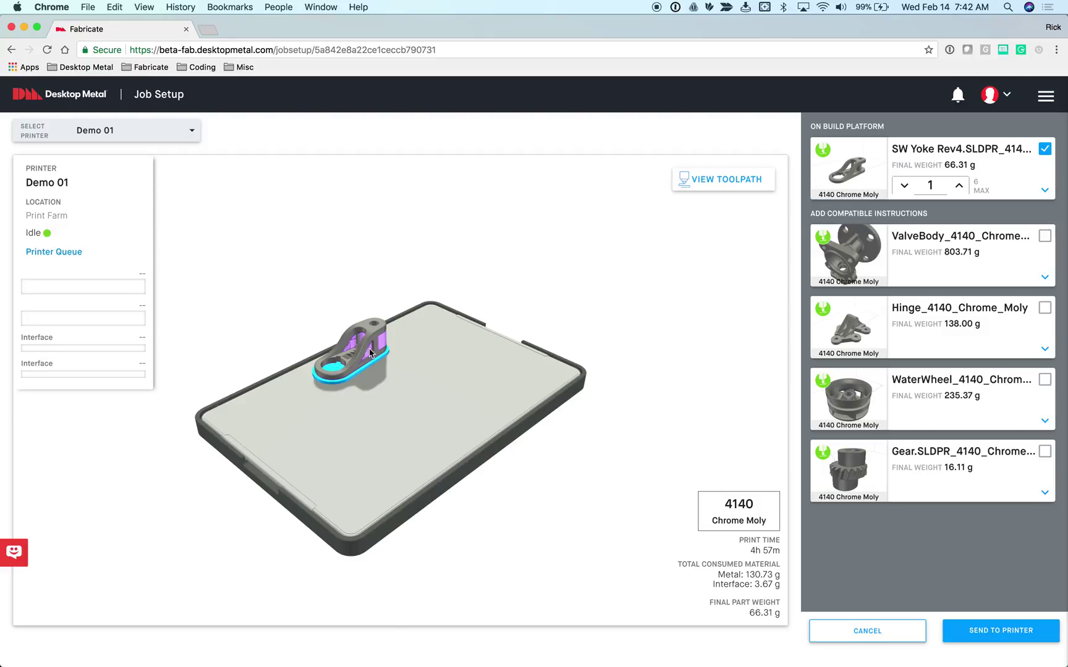
pyautogui.moveTo(417, 427)
pyautogui.mouseDown()
pyautogui.moveTo(426, 429)
pyautogui.moveTo(401, 407)
pyautogui.moveTo(411, 422)
pyautogui.mouseUp()
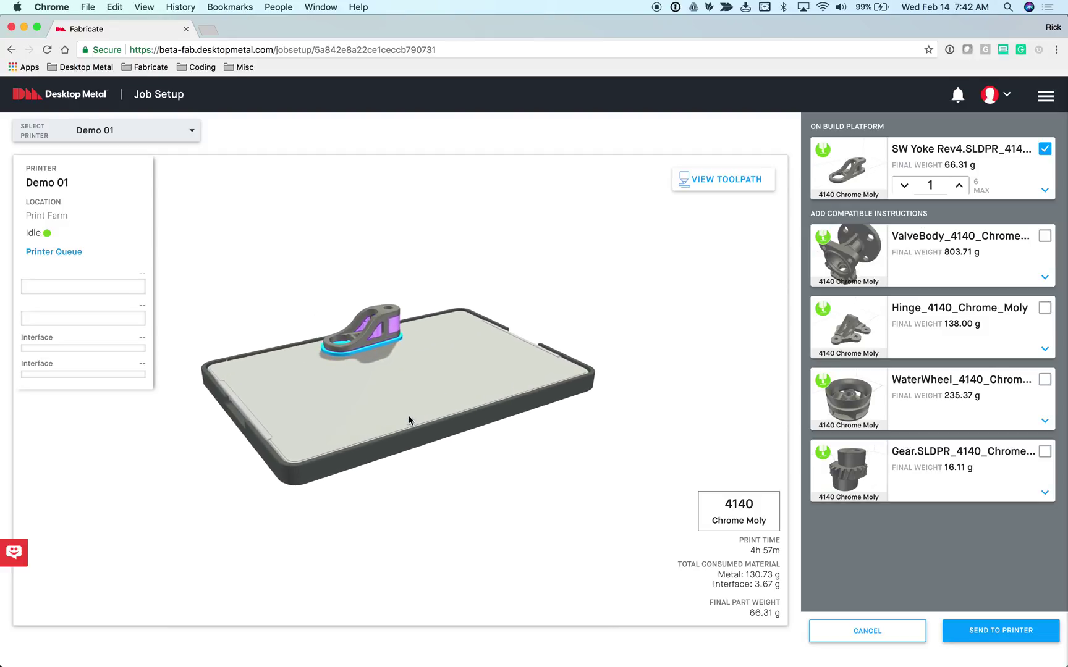
pyautogui.scroll(3, 362, 375)
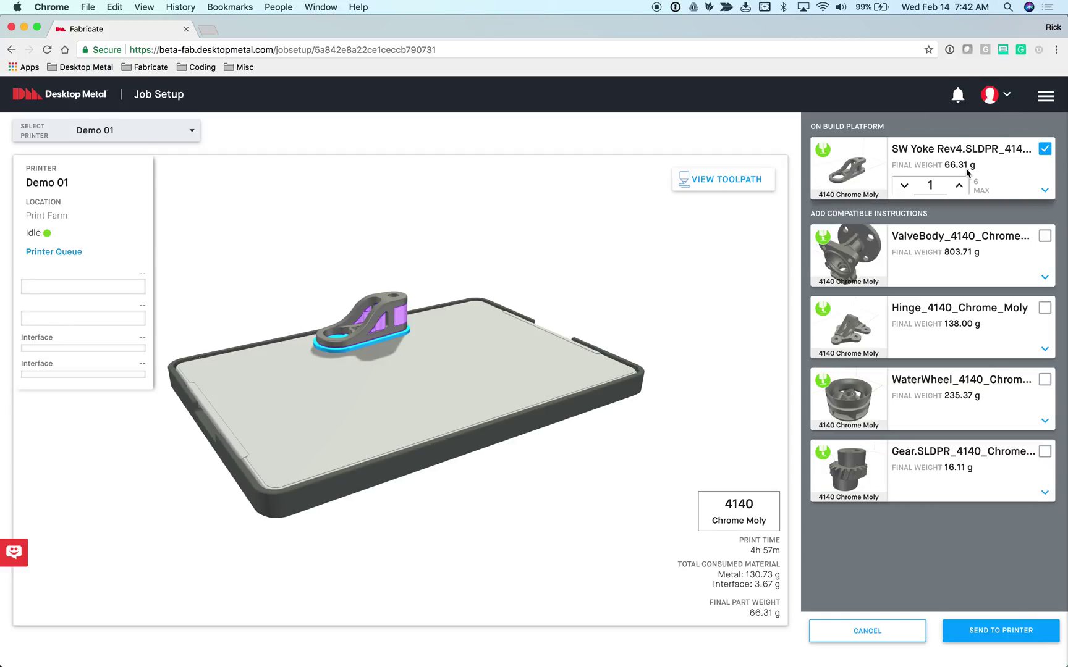
pyautogui.click(1044, 308)
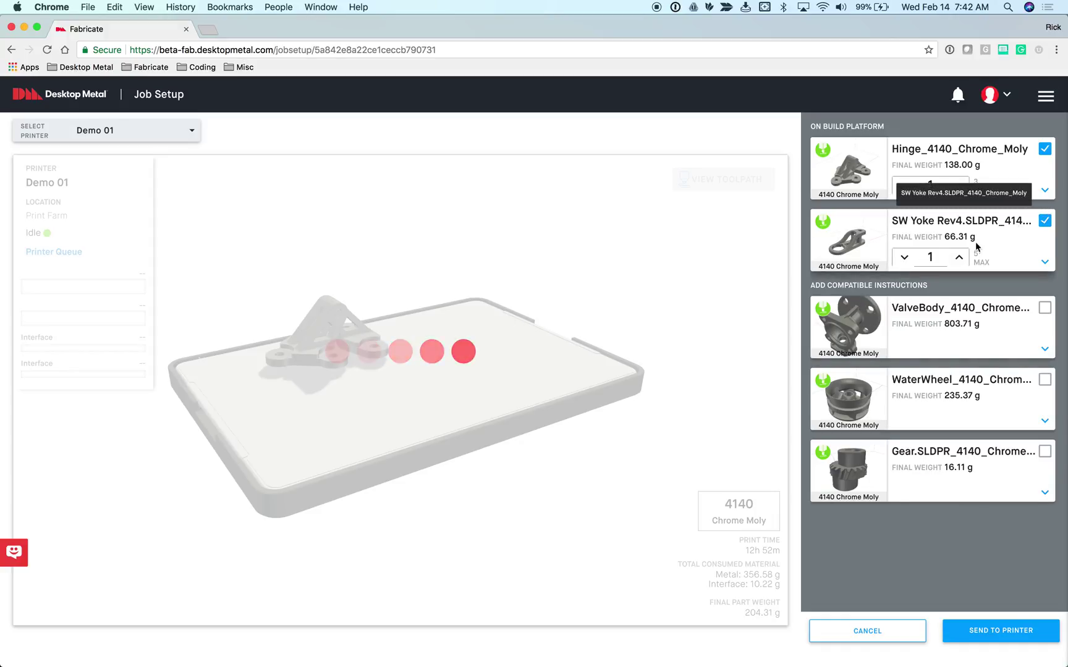
# Raise the SW Yoke quantity to 2 beside the Hinge on Demo 01
pyautogui.click(959, 258)
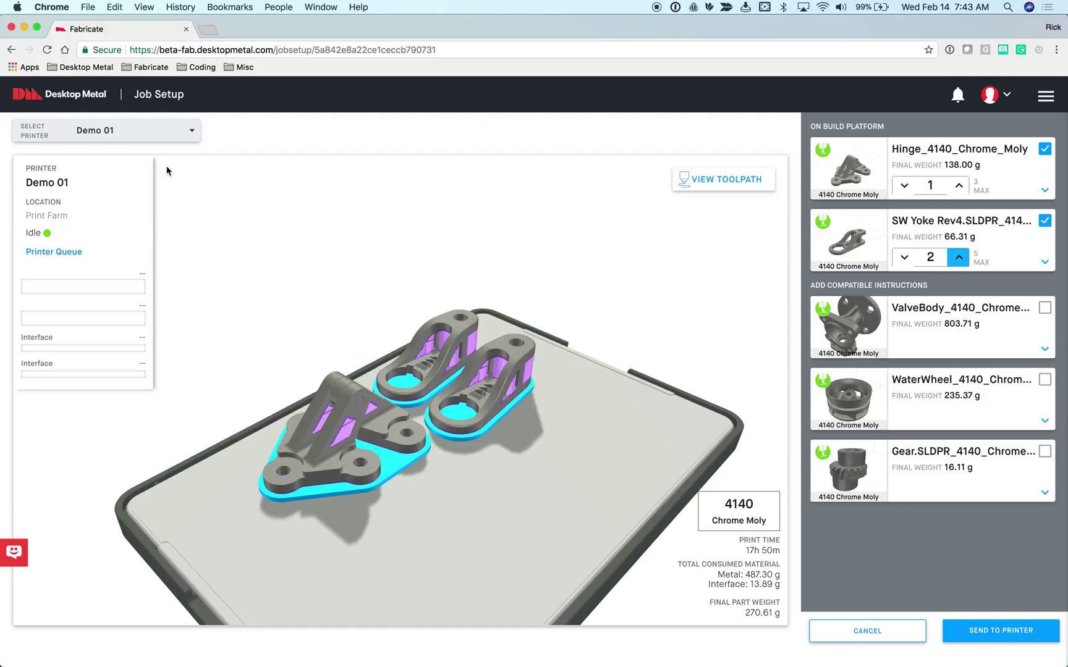
pyautogui.click(163, 134)
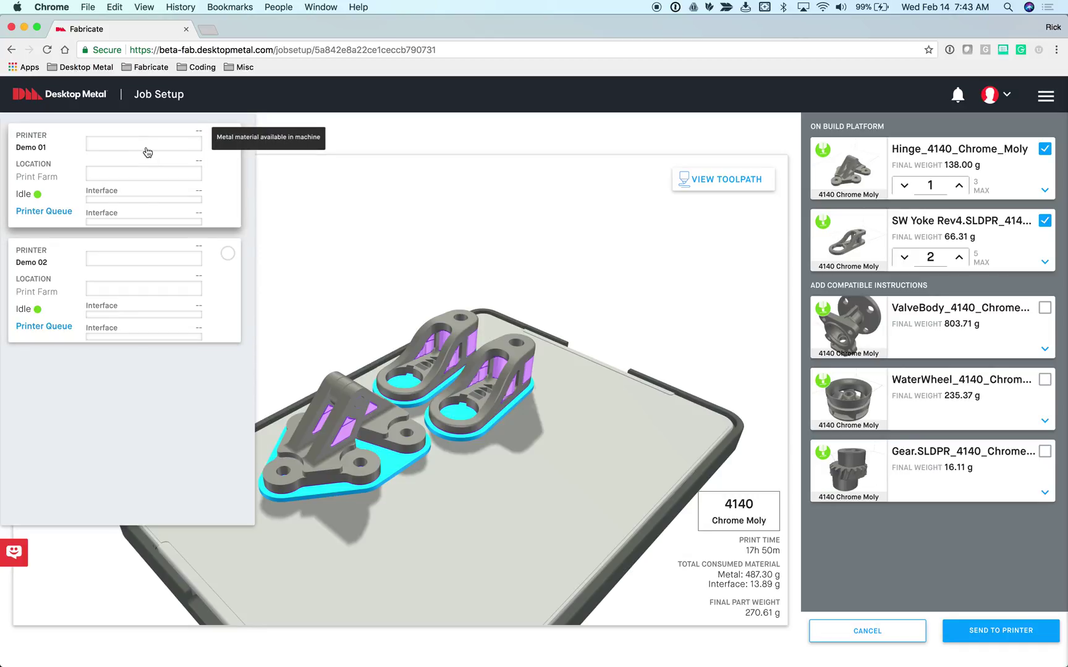
pyautogui.click(142, 173)
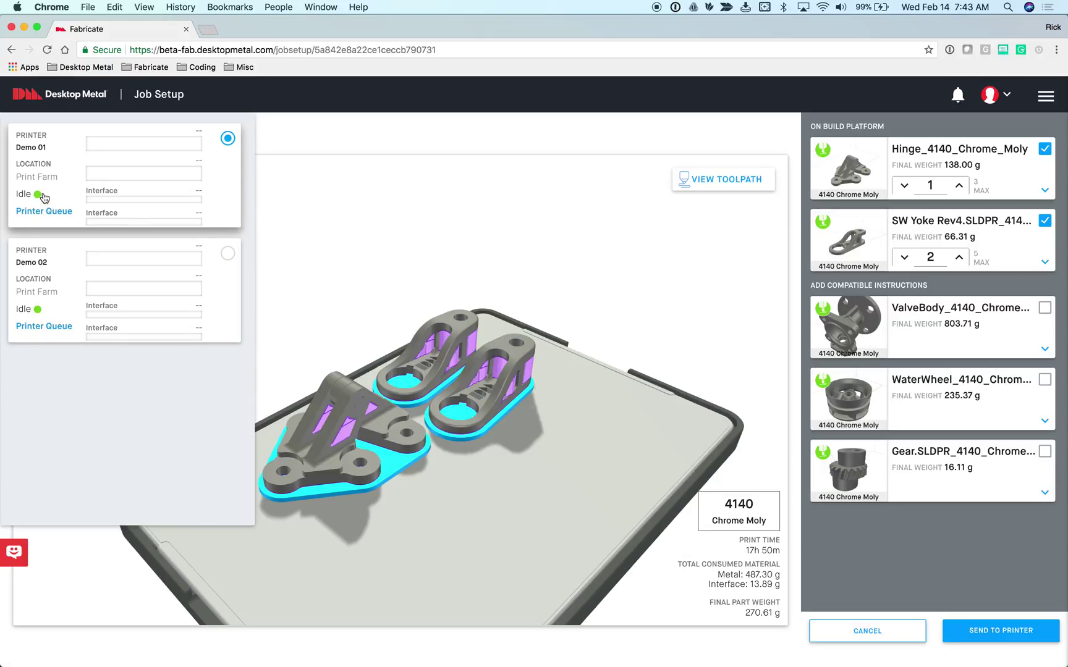
pyautogui.click(216, 137)
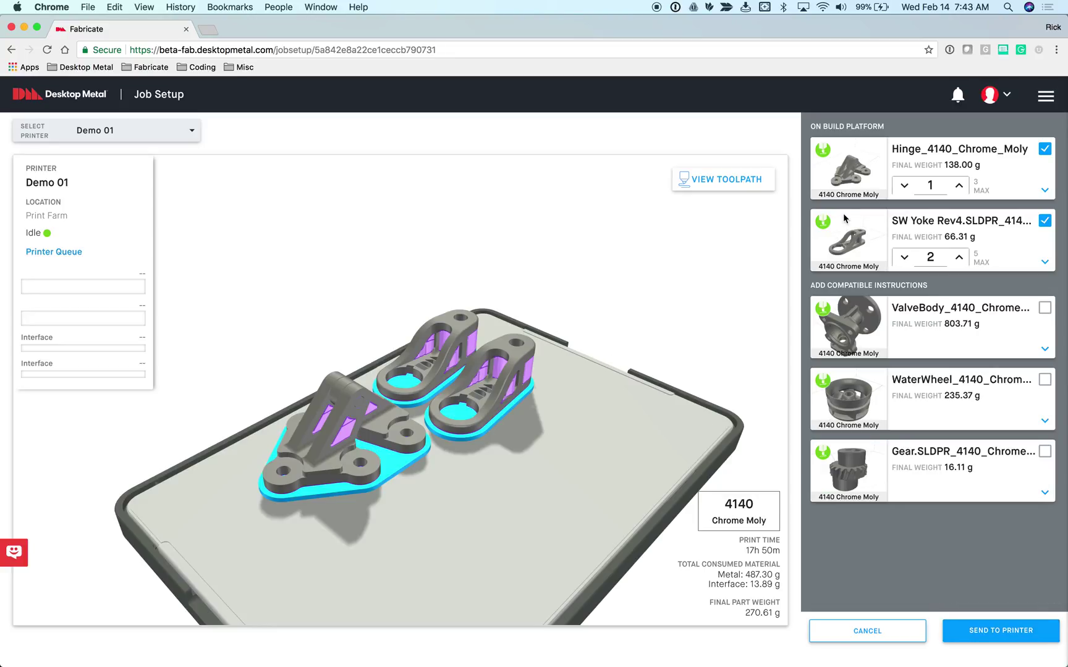
pyautogui.click(19, 96)
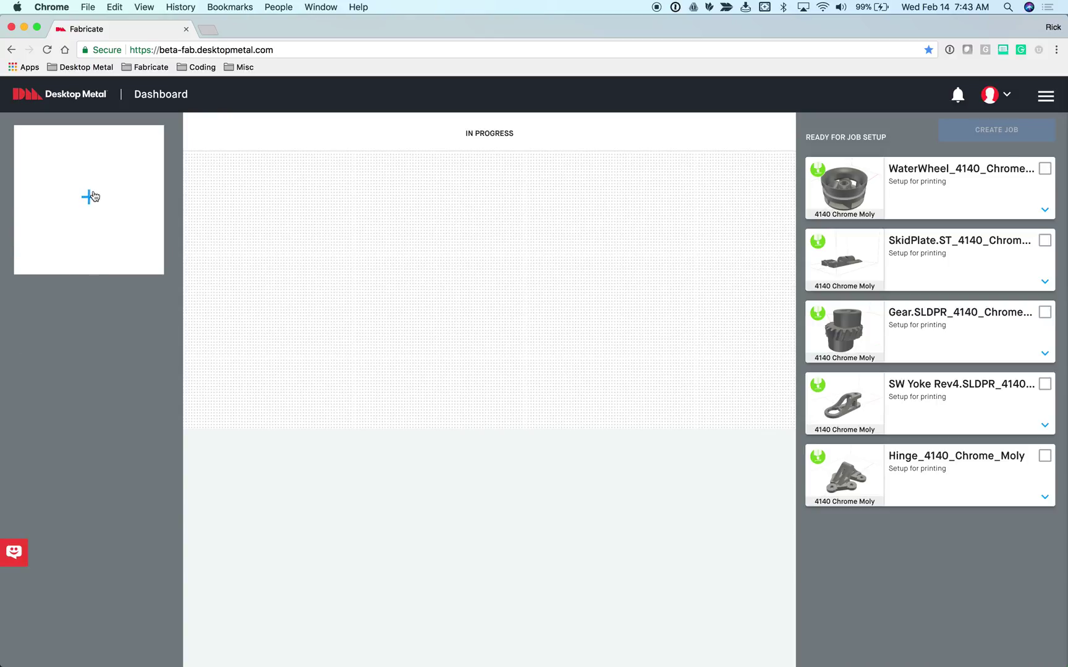
# Upload ValveBody.stl as a new part file
pyautogui.click(90, 198)
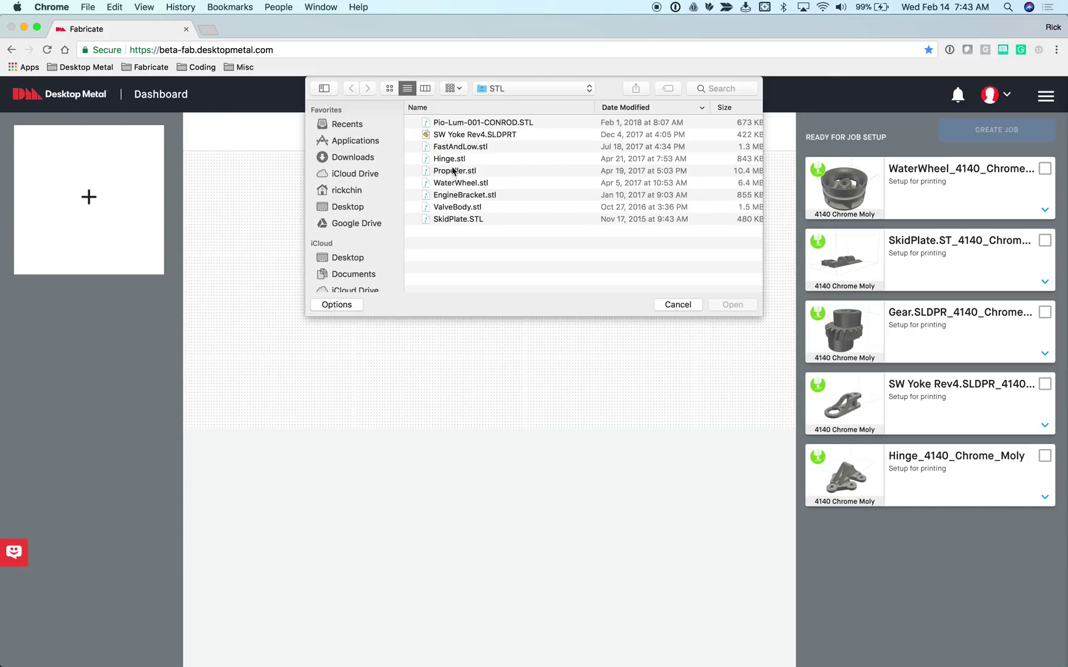
pyautogui.click(458, 207)
pyautogui.click(730, 305)
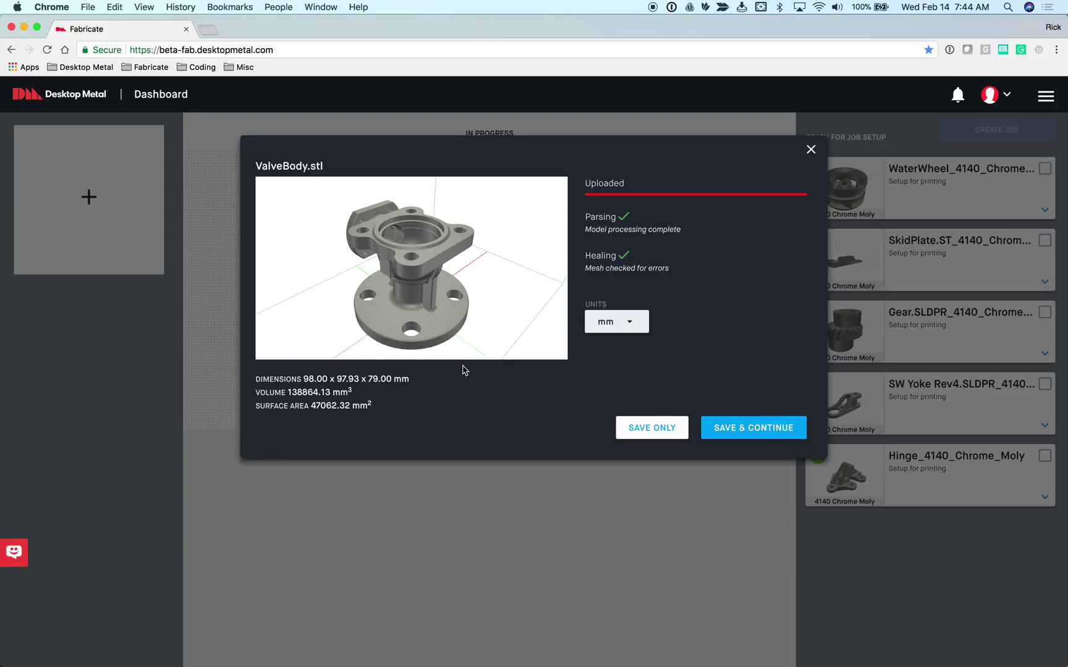
# Save the ValveBody part, then set its orientation to Y and parameters to Fine
pyautogui.click(746, 428)
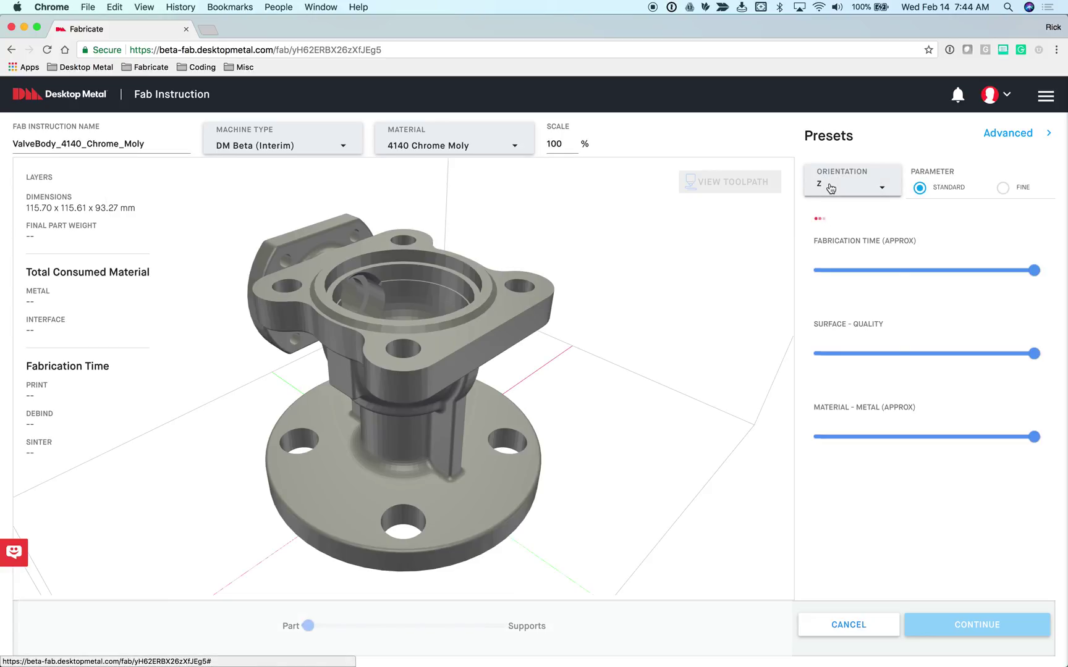
pyautogui.click(831, 188)
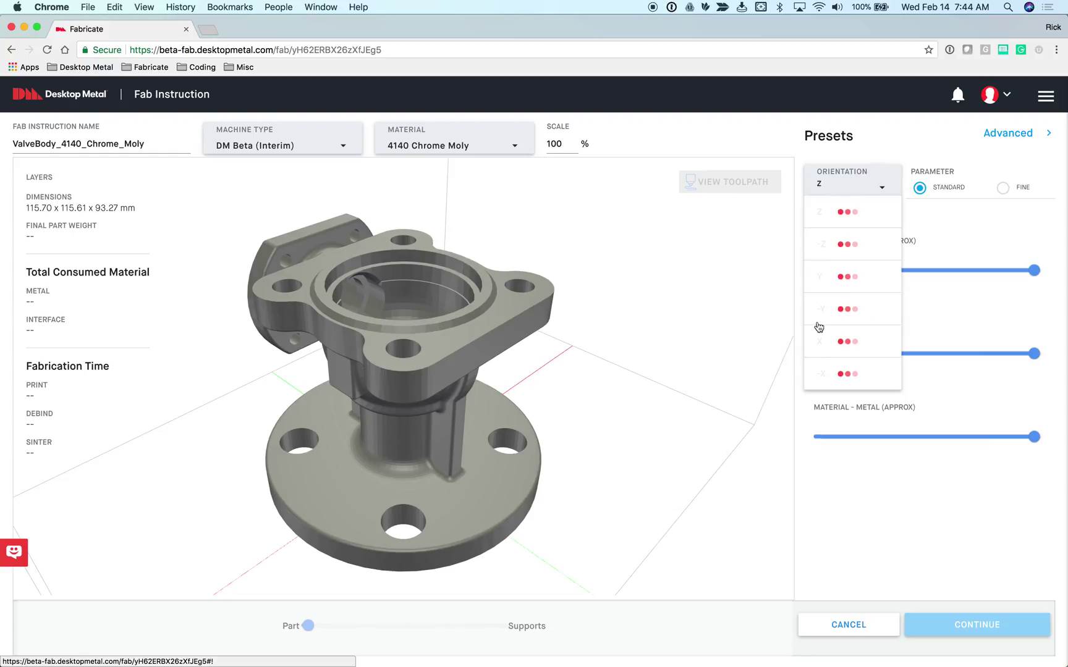
pyautogui.click(854, 182)
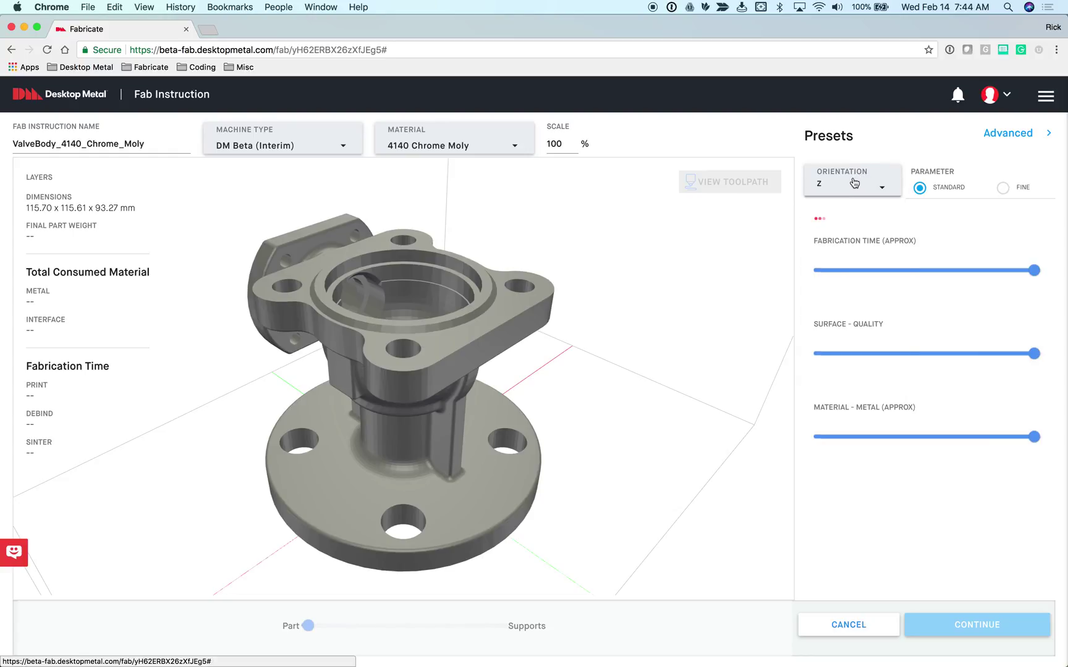
pyautogui.click(854, 182)
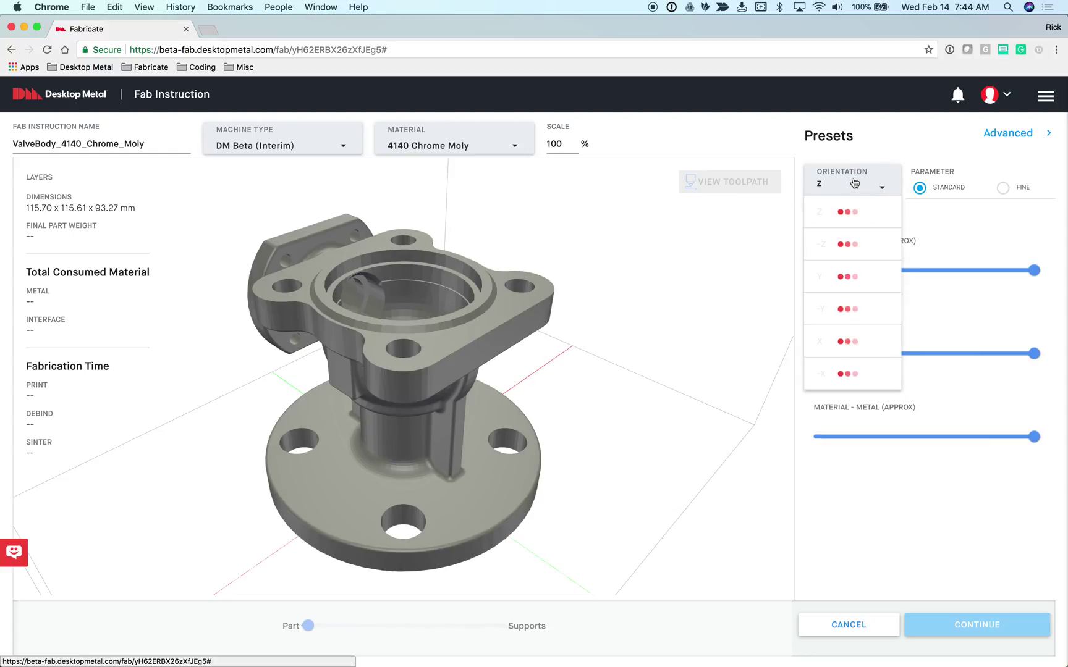
pyautogui.click(832, 284)
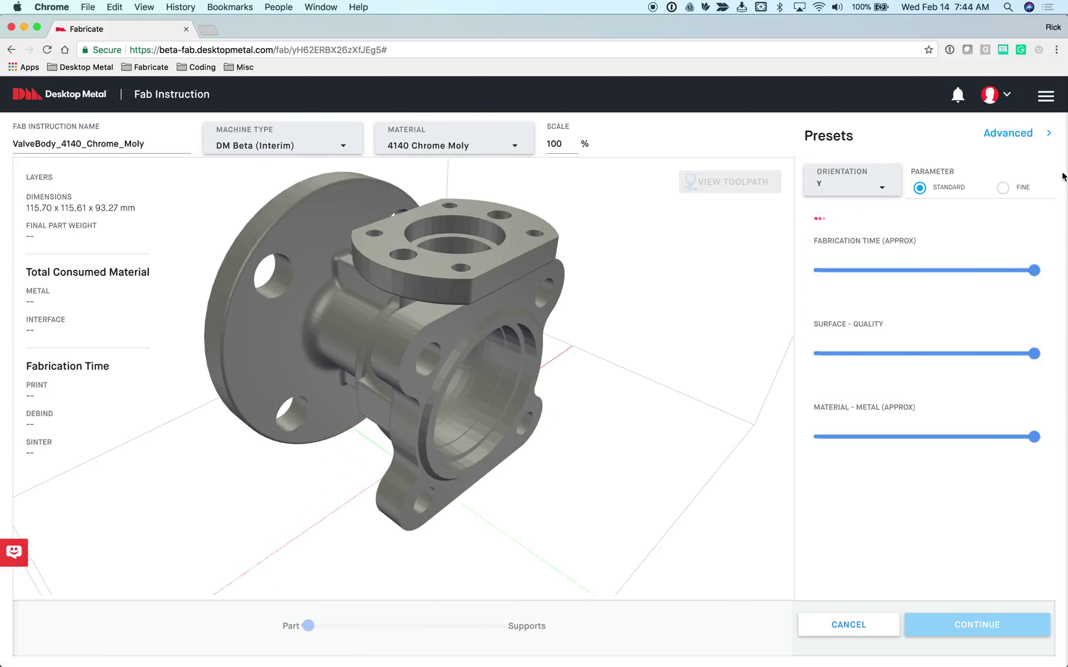
pyautogui.click(1002, 188)
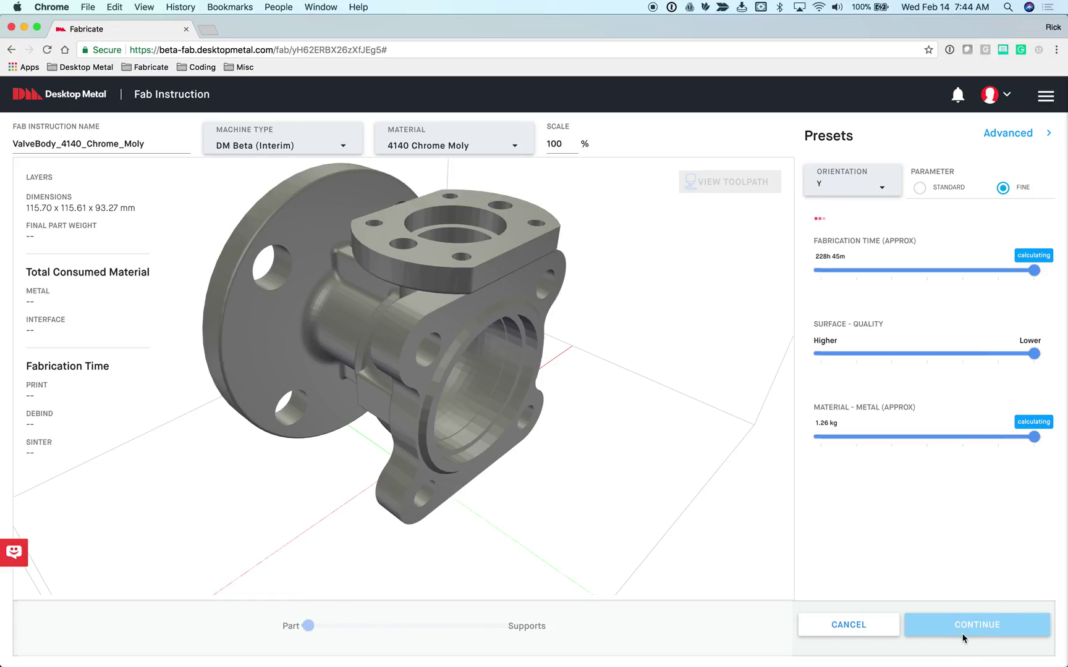
# Move the ValveBody to Job Setup on Demo 01 and zoom in on it
pyautogui.click(968, 629)
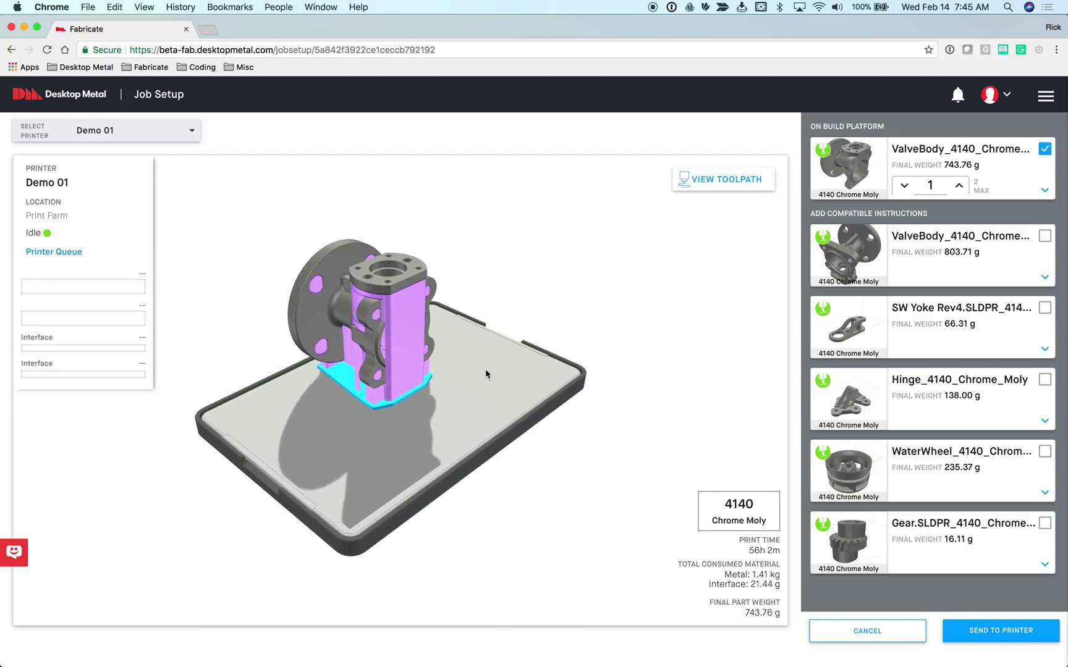
pyautogui.scroll(5, 320, 312)
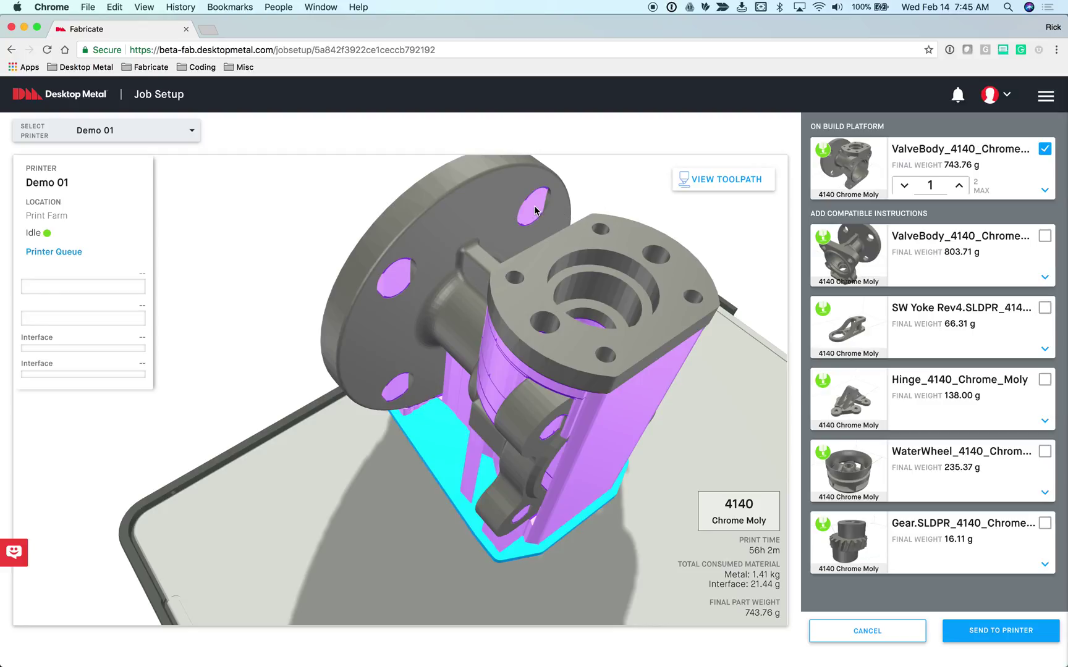
pyautogui.scroll(10, 535, 210)
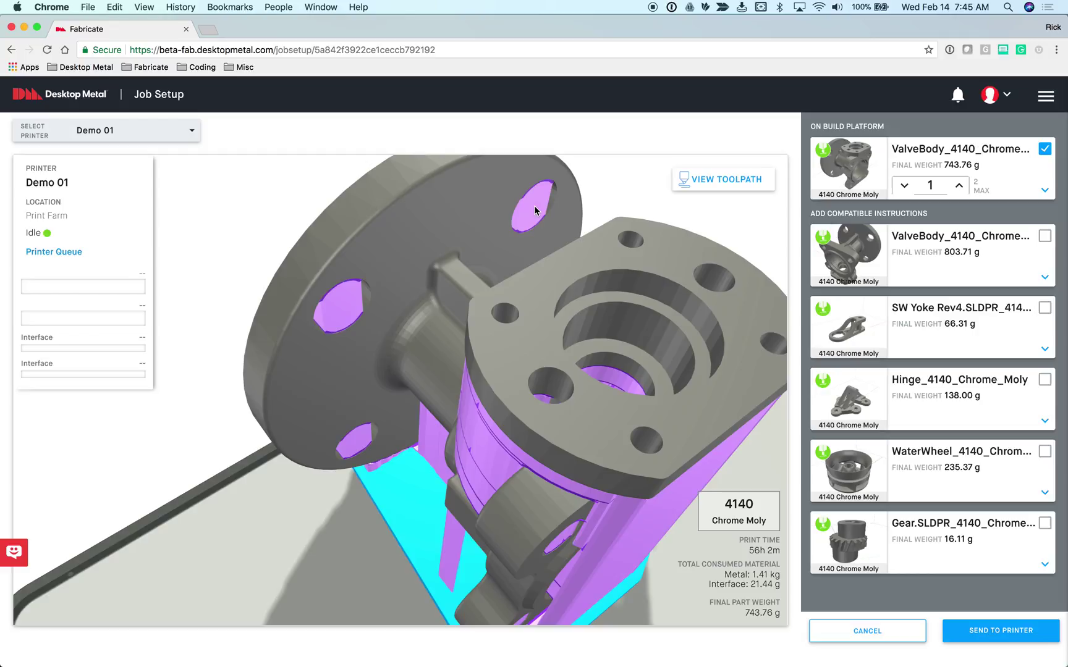
pyautogui.scroll(8, 535, 210)
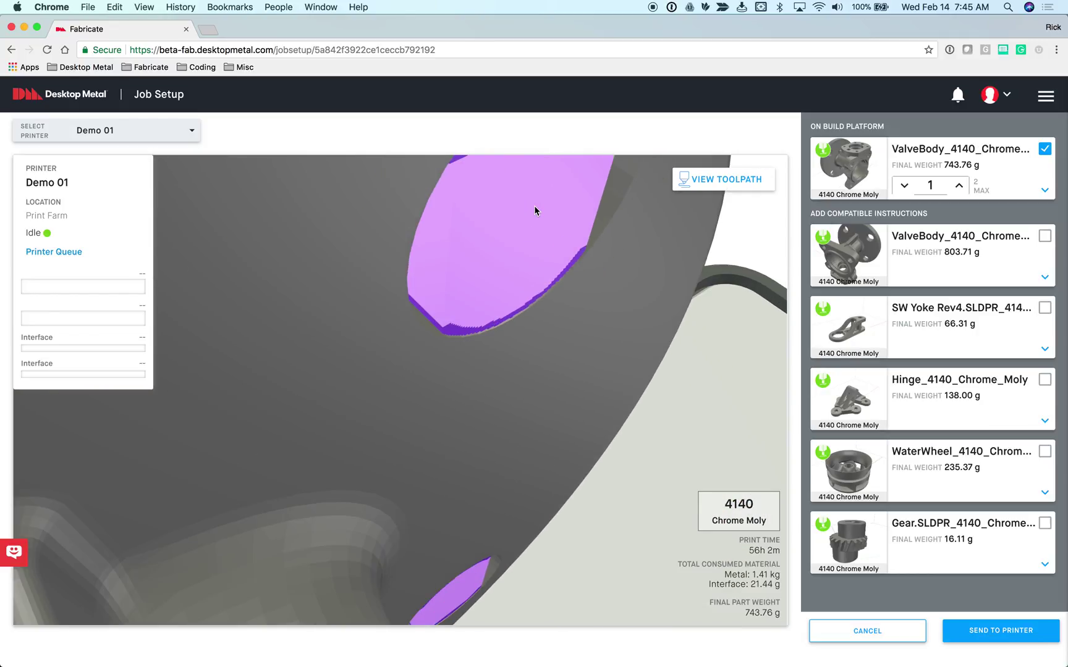
pyautogui.scroll(-5, 534, 210)
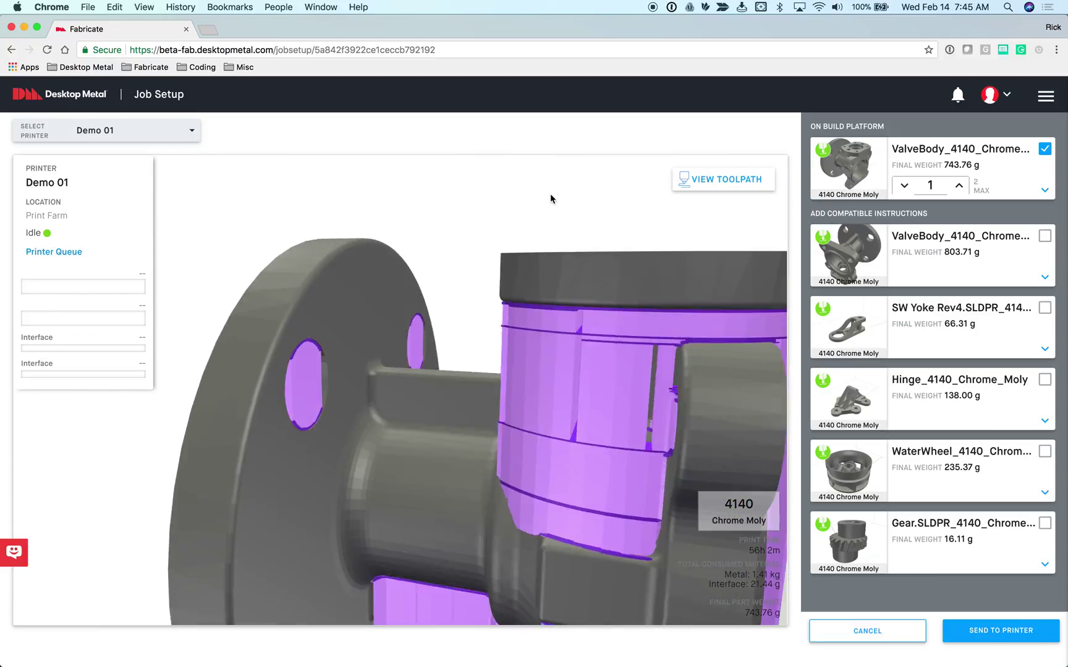
pyautogui.moveTo(552, 198); pyautogui.dragTo(519, 213)
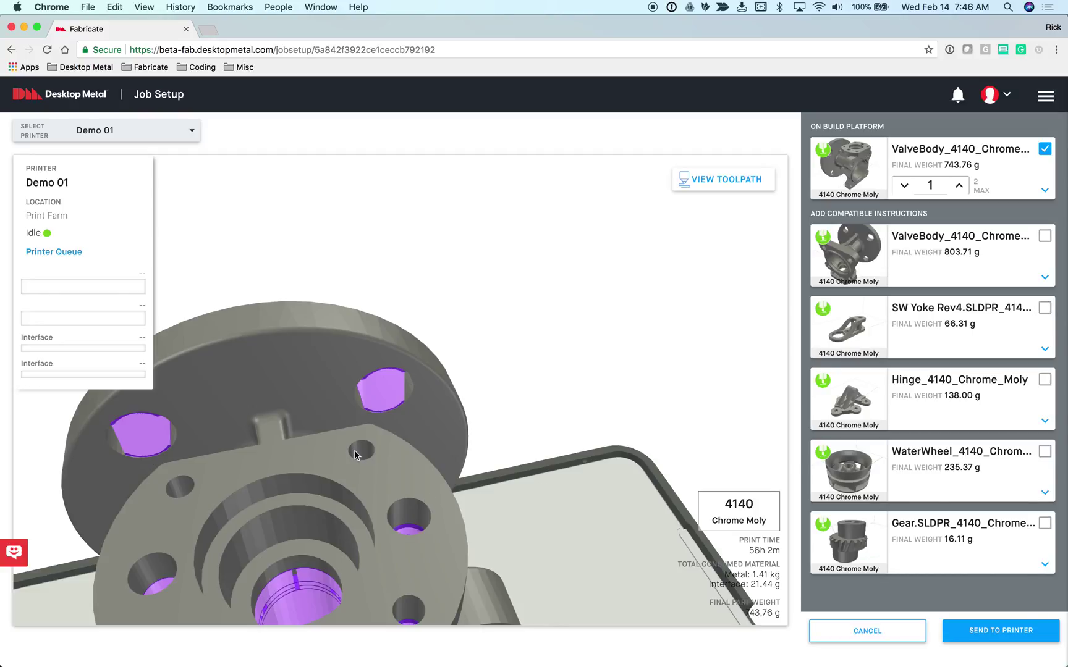
pyautogui.moveTo(356, 456); pyautogui.dragTo(587, 321)
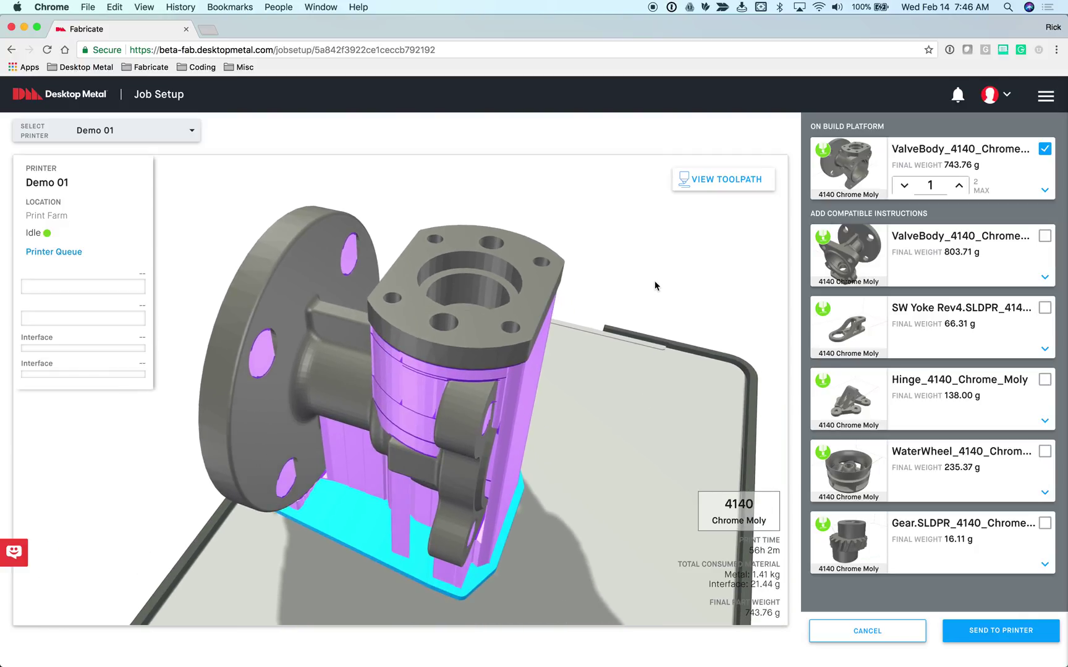
pyautogui.moveTo(654, 288); pyautogui.dragTo(631, 279)
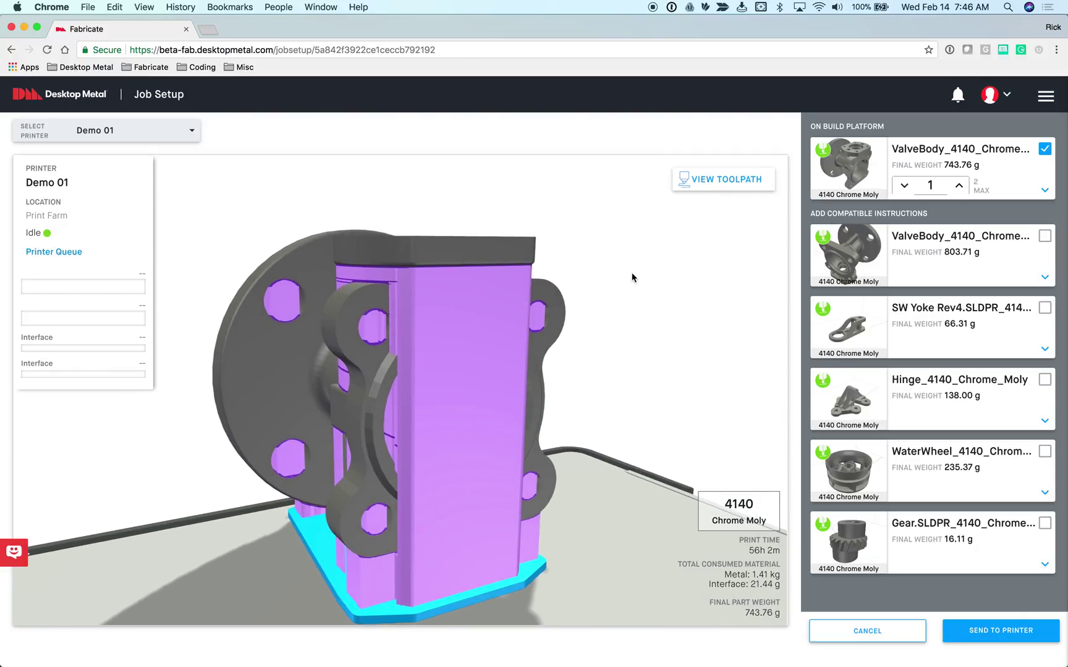